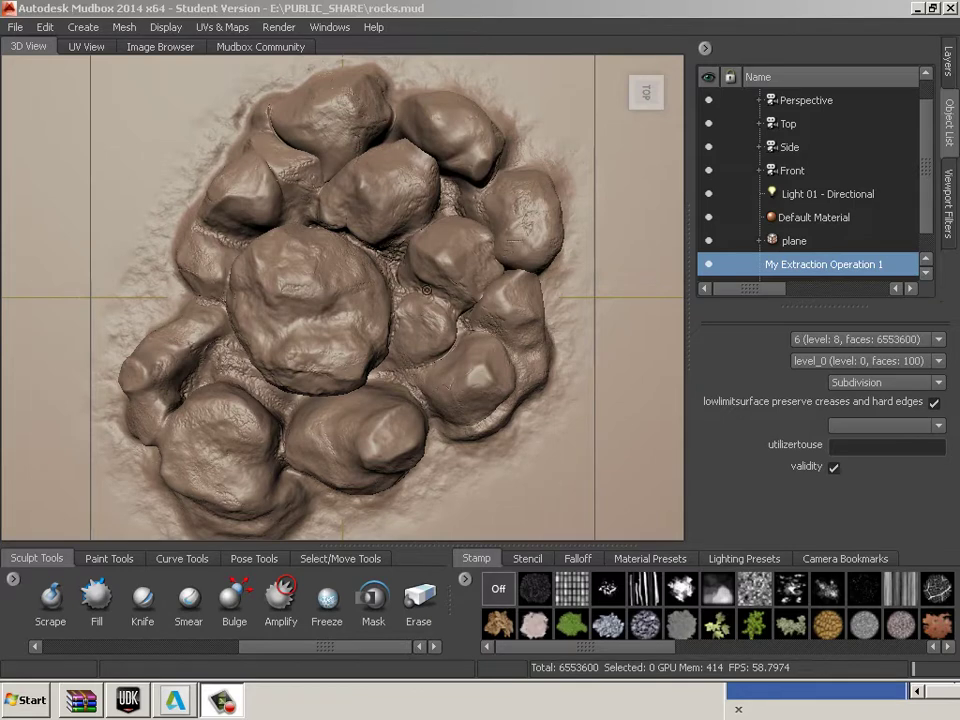
Turn on the Screen Distance viewport filter and move the filter window off the rock sculpt to view its depth
{"action": "left_click", "coordinate": [325, 28]}
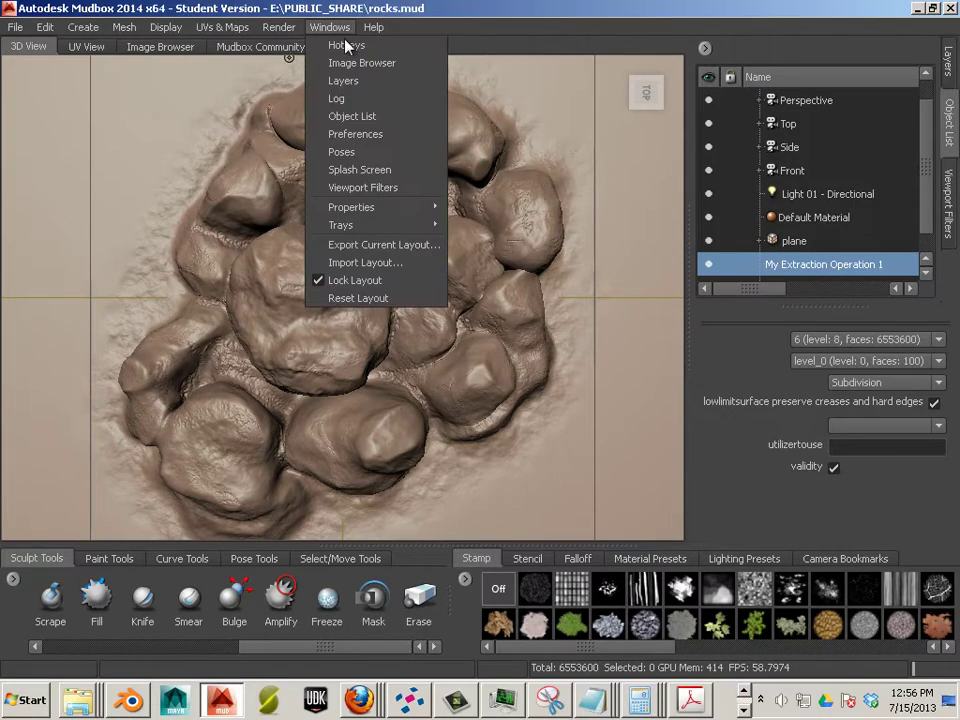
{"action": "left_click", "coordinate": [362, 188]}
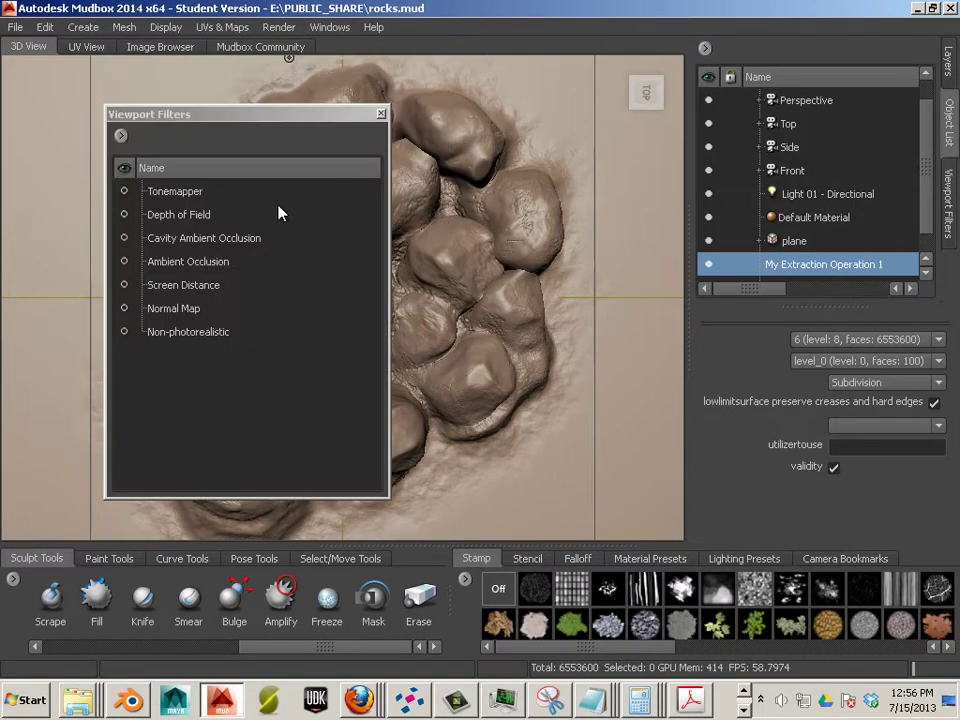
{"action": "left_click", "coordinate": [124, 285]}
{"action": "left_click_drag", "start_coordinate": [230, 114], "coordinate": [746, 191]}
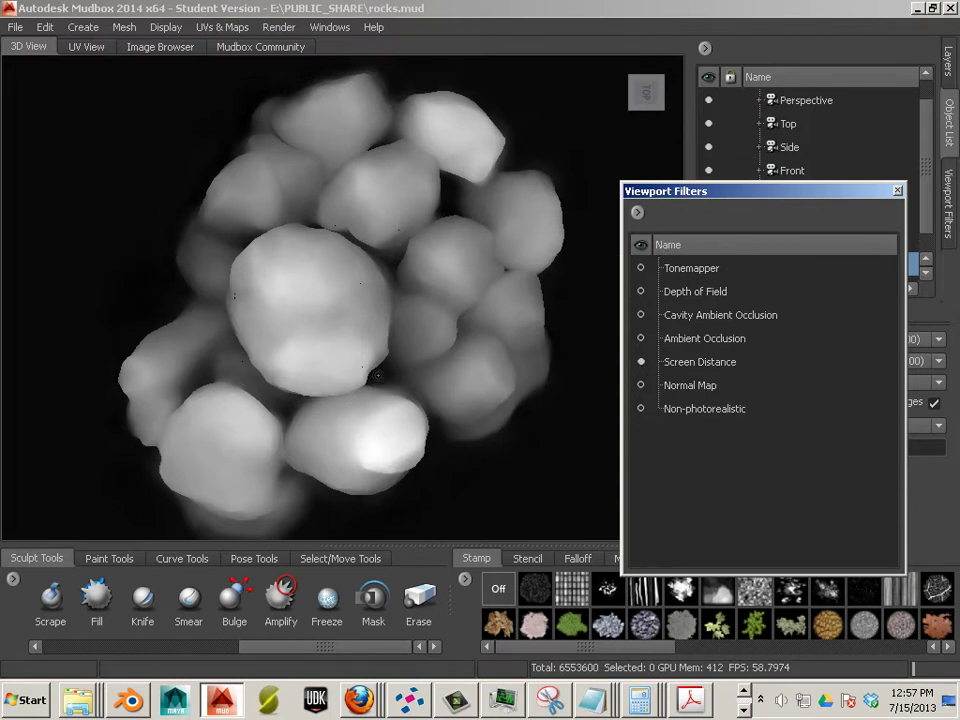
Turn off the Screen Distance filter and close the viewport filters window
{"action": "left_click", "coordinate": [637, 214]}
{"action": "left_click", "coordinate": [688, 205]}
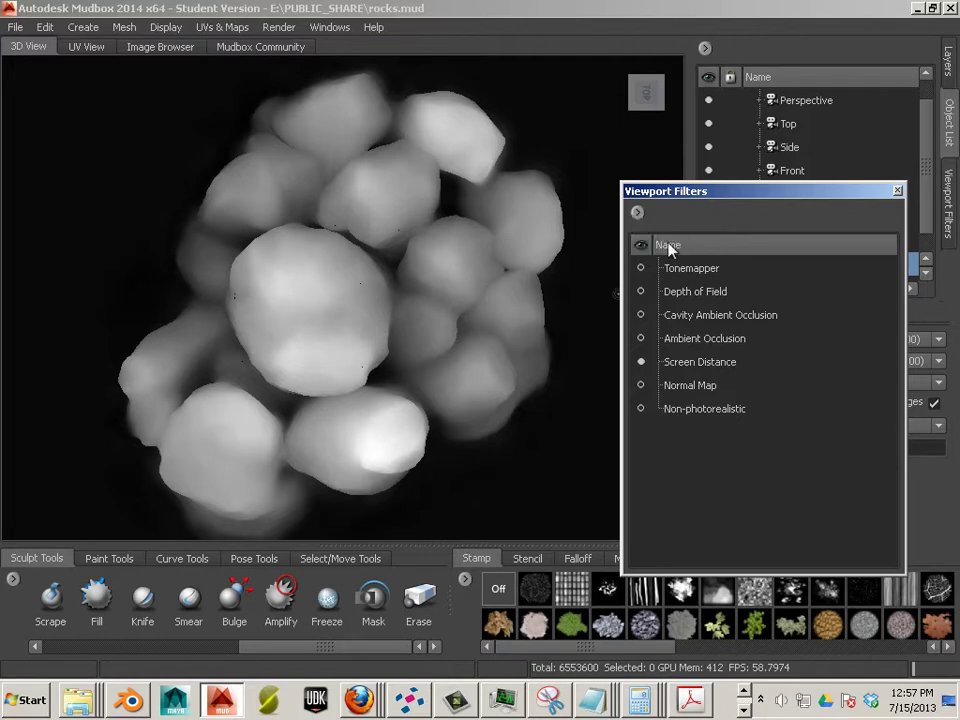
{"action": "left_click", "coordinate": [641, 362]}
{"action": "left_click_drag", "start_coordinate": [357, 317], "coordinate": [360, 418], "text": "alt"}
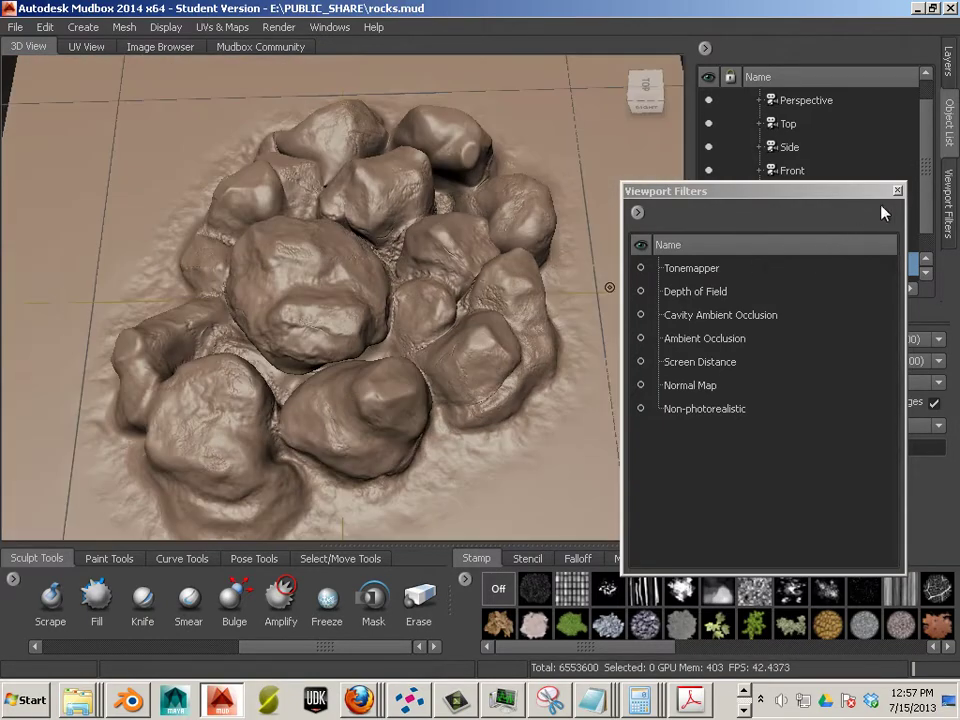
{"action": "left_click", "coordinate": [897, 190]}
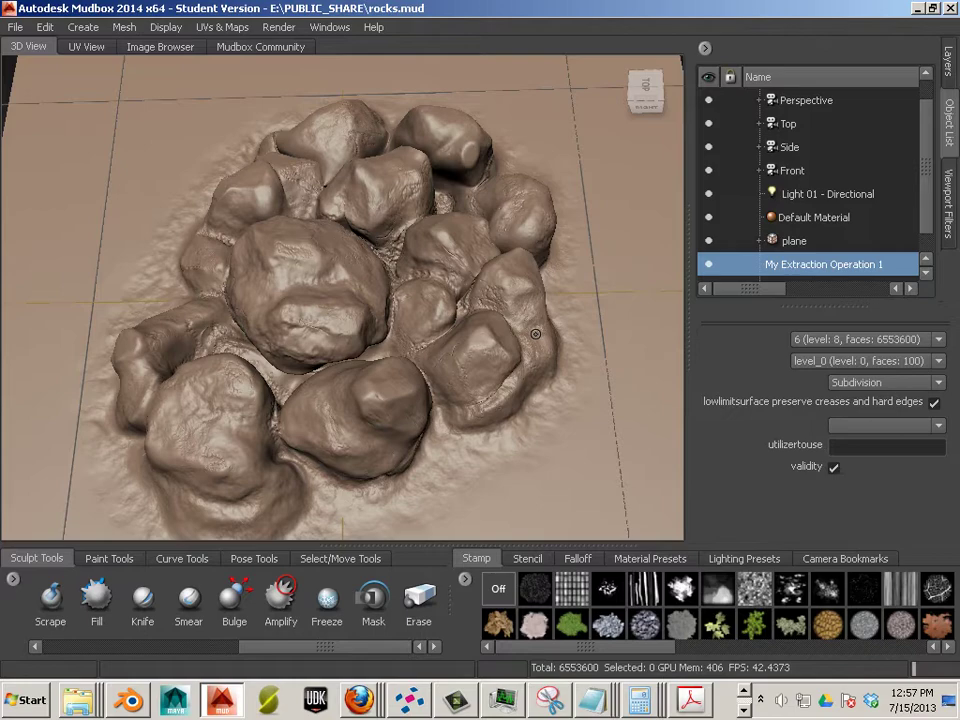
Select the sculpted plane and step its subdivision down to level 0
{"action": "right_click_drag", "start_coordinate": [513, 348], "coordinate": [497, 339], "text": "alt"}
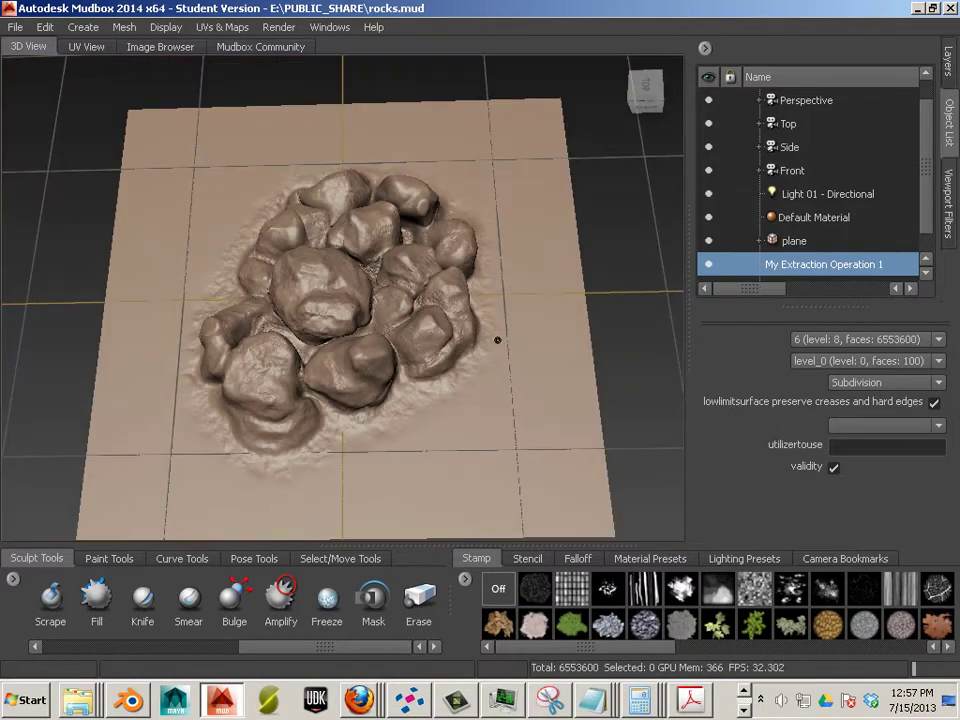
{"action": "left_click_drag", "start_coordinate": [529, 400], "coordinate": [551, 348], "text": "alt"}
{"action": "right_click_drag", "start_coordinate": [551, 348], "coordinate": [600, 412], "text": "alt"}
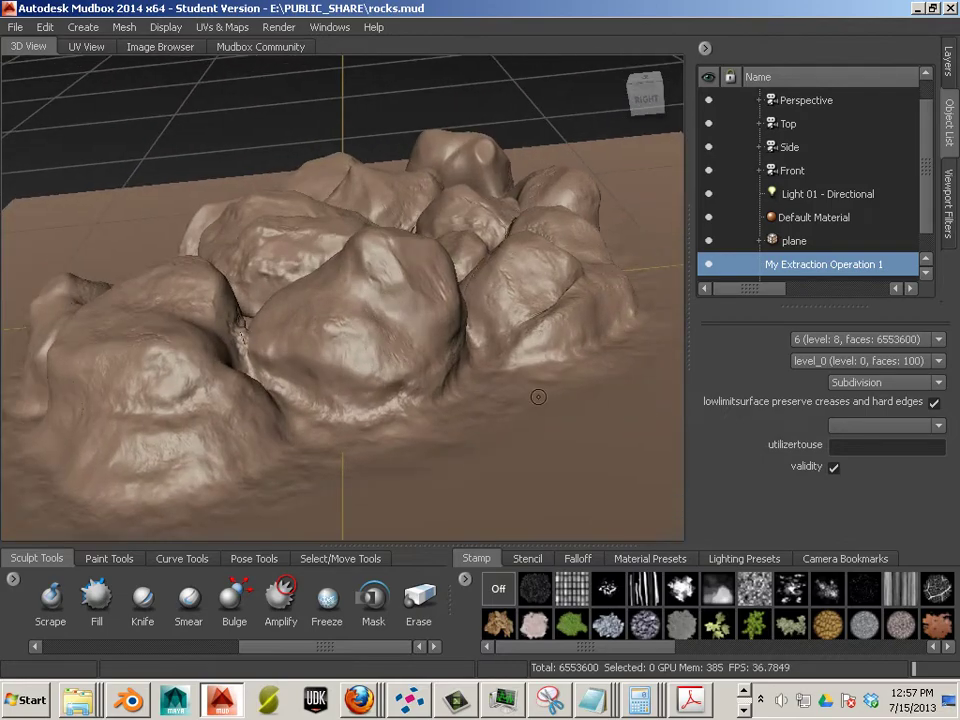
{"action": "left_click_drag", "start_coordinate": [370, 390], "coordinate": [475, 366], "text": "alt"}
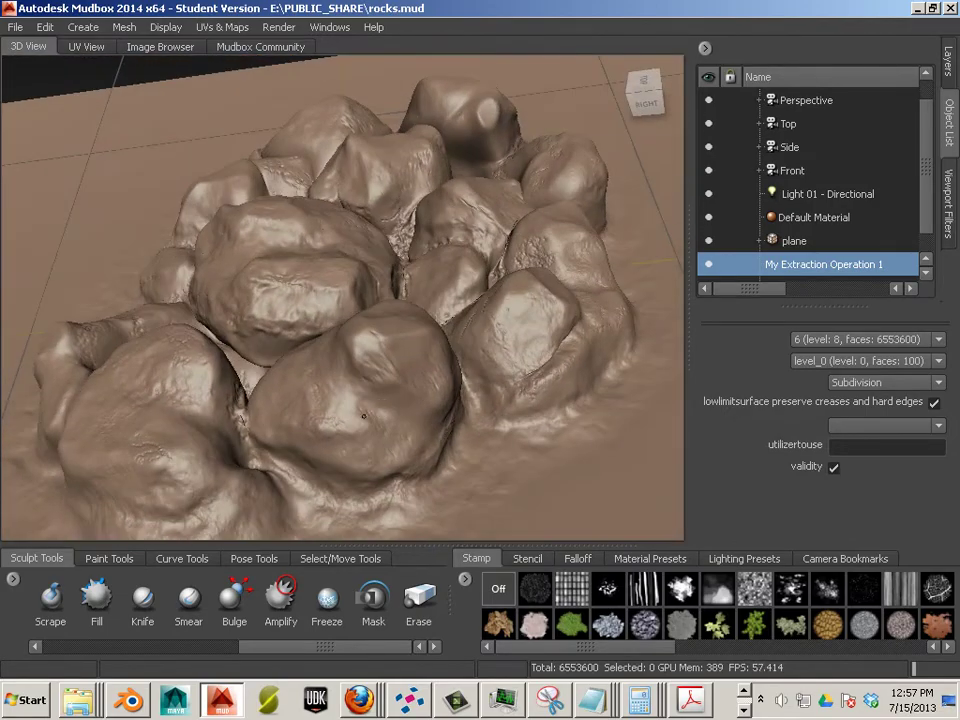
{"action": "scroll", "coordinate": [848, 248], "scroll_direction": "down", "scroll_amount": 1}
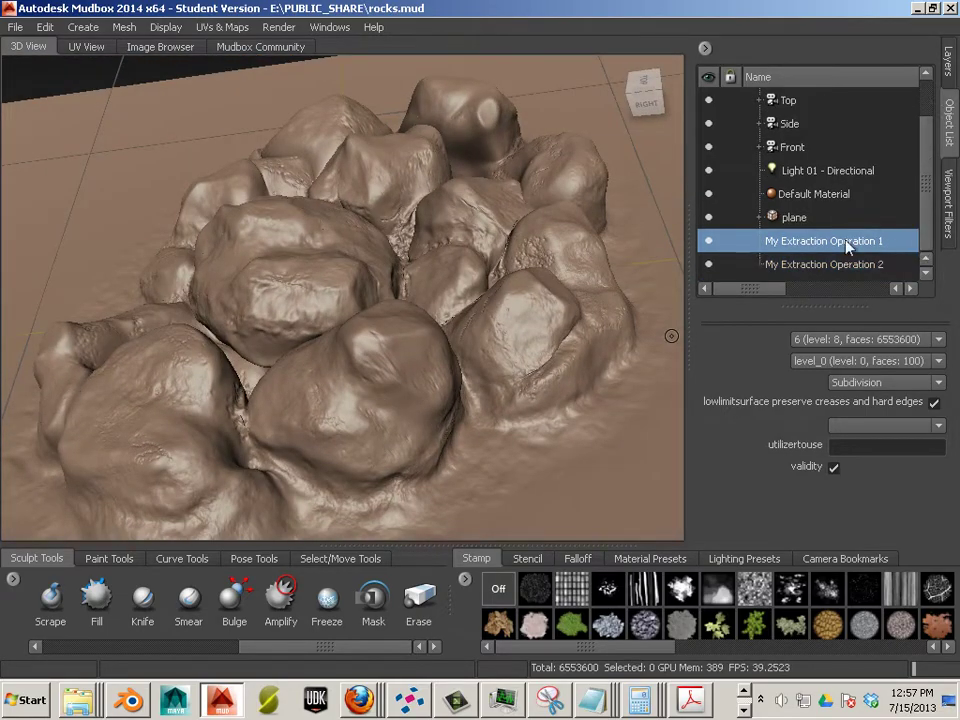
{"action": "left_click", "coordinate": [782, 219]}
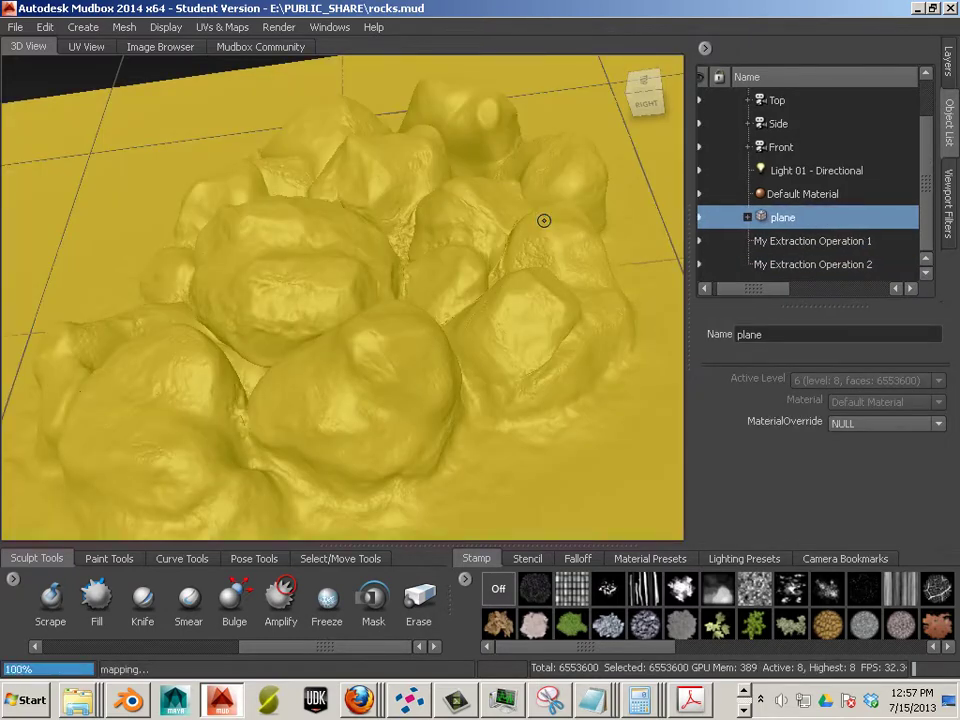
{"action": "key", "text": "Page_Down"}
{"action": "key", "text": "Page_Down"}
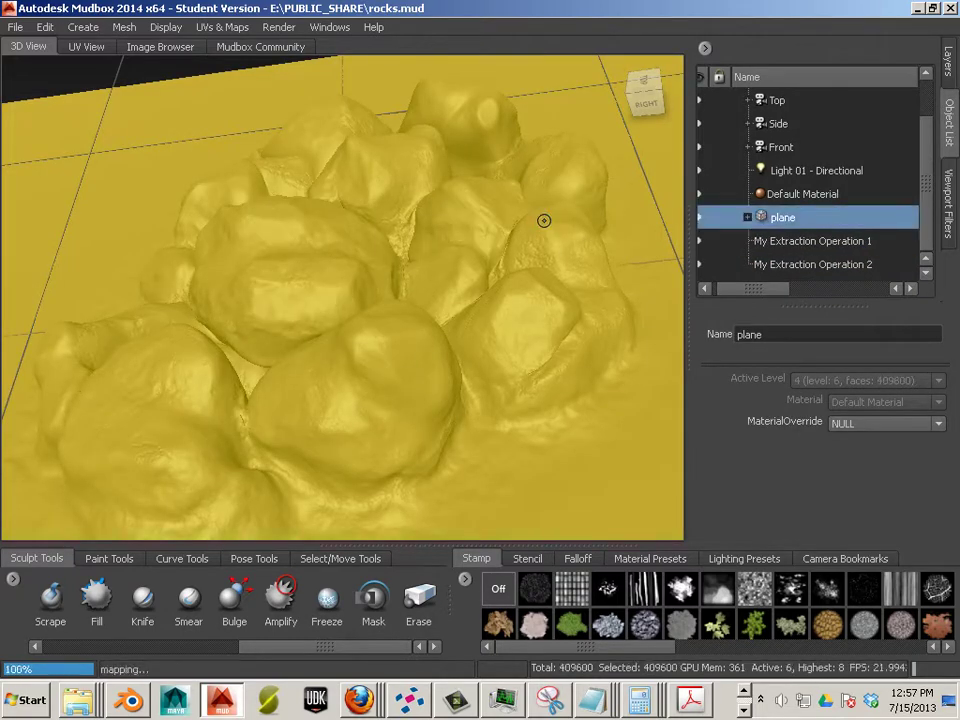
{"action": "key", "text": "Page_Down"}
{"action": "key", "text": "Page_Down"}
{"action": "key", "text": "Page_Down"}
{"action": "key", "text": "Page_Down"}
{"action": "key", "text": "Page_Down"}
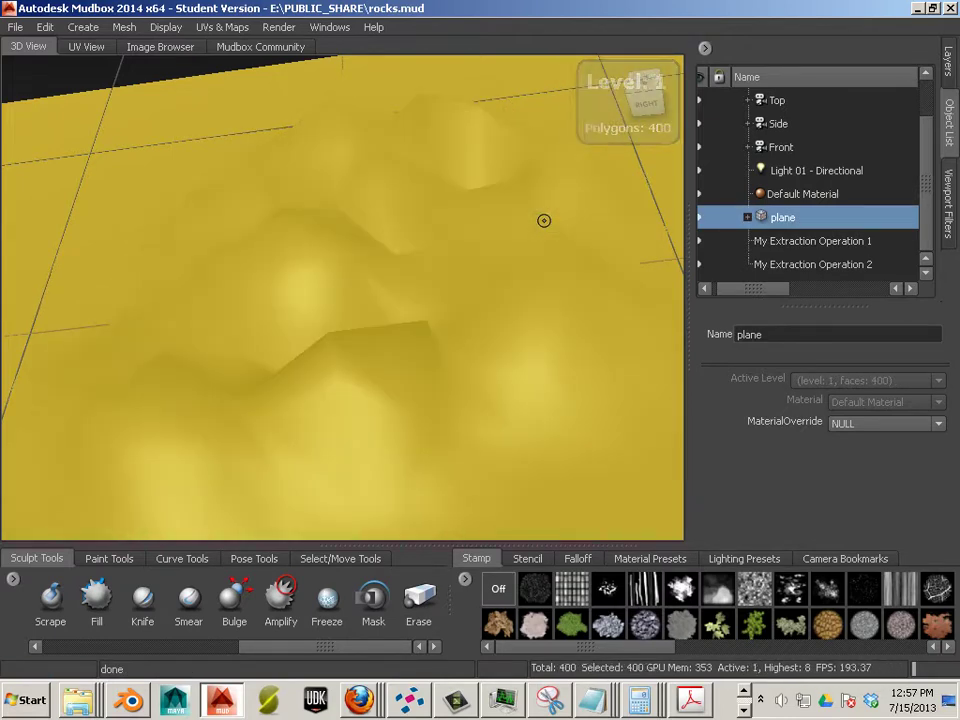
{"action": "key", "text": "Page_Down"}
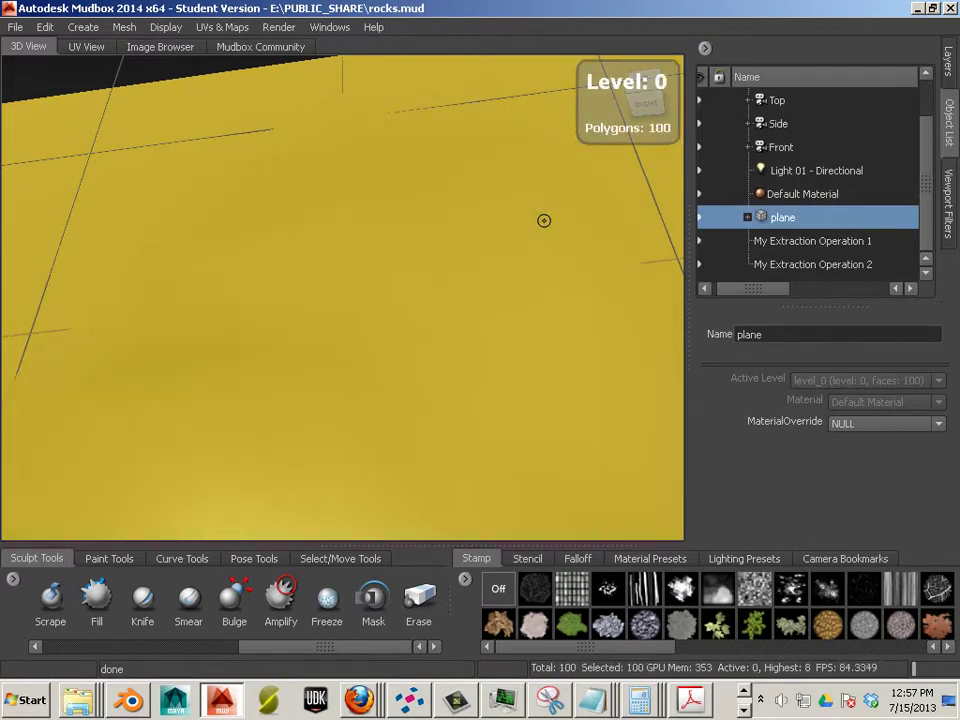
Step the sculpted plane back up to its highest subdivision level, level 8
{"action": "key", "text": "Page_Up"}
{"action": "key", "text": "Page_Up"}
{"action": "key", "text": "Page_Up"}
{"action": "key", "text": "Page_Up"}
{"action": "key", "text": "Page_Up"}
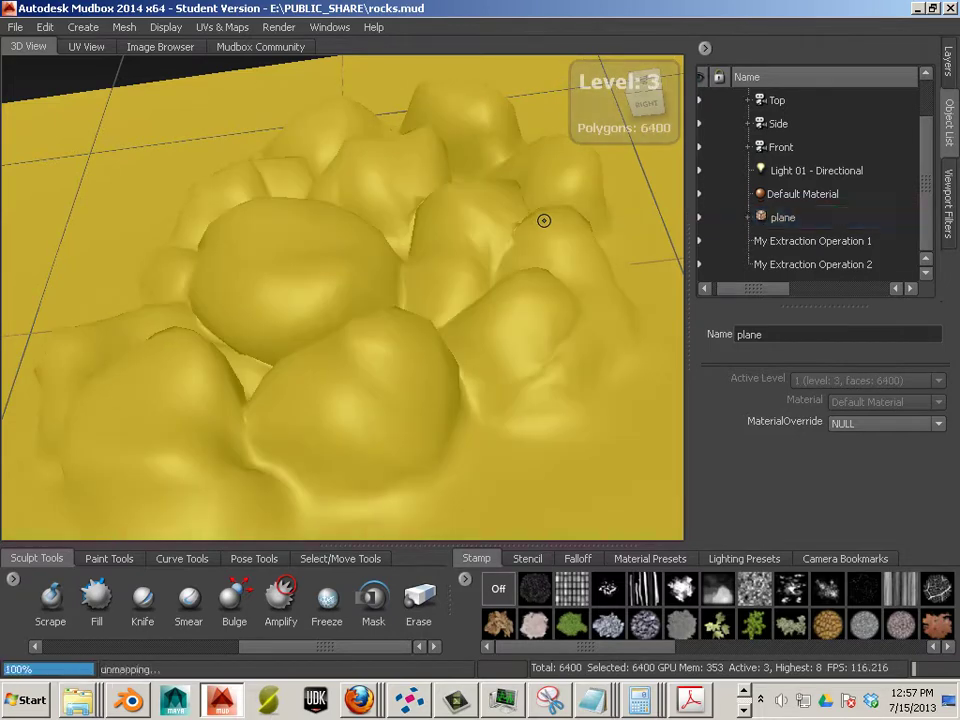
{"action": "key", "text": "Page_Up"}
{"action": "key", "text": "Page_Up"}
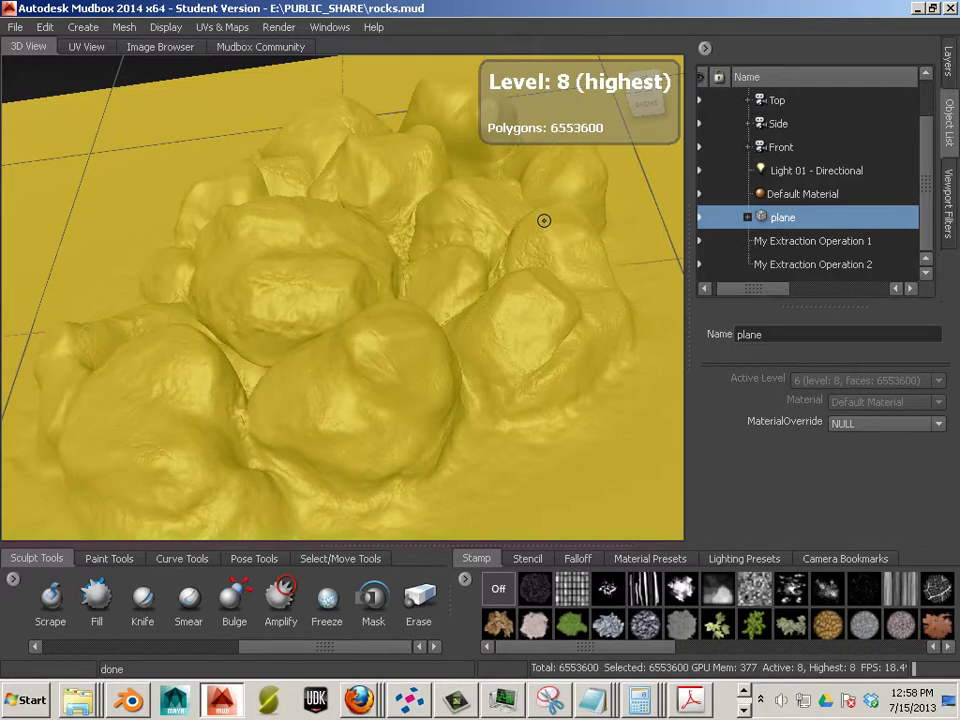
Create a new plane mesh in the scene alongside the sculpted one
{"action": "left_click", "coordinate": [124, 27]}
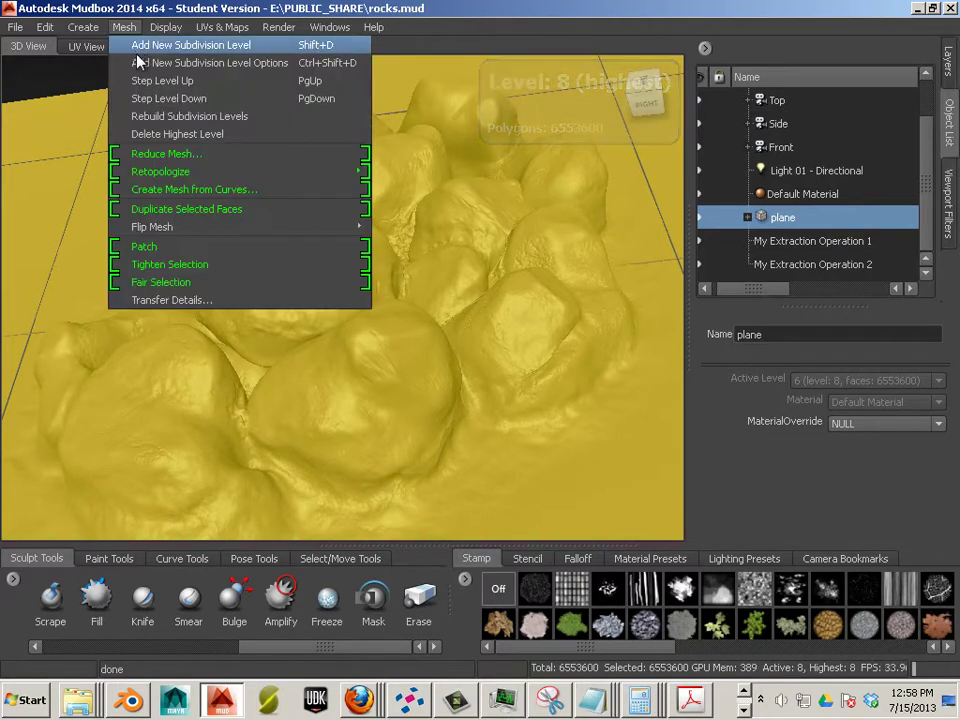
{"action": "mouse_move", "coordinate": [76, 27]}
{"action": "mouse_move", "coordinate": [100, 45]}
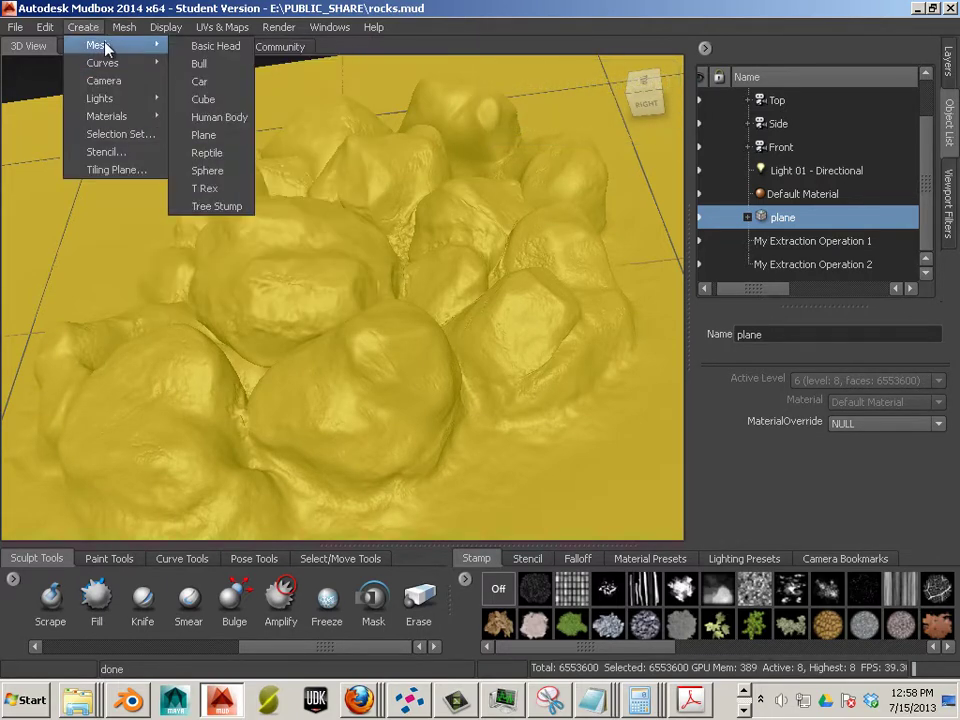
{"action": "left_click", "coordinate": [225, 135]}
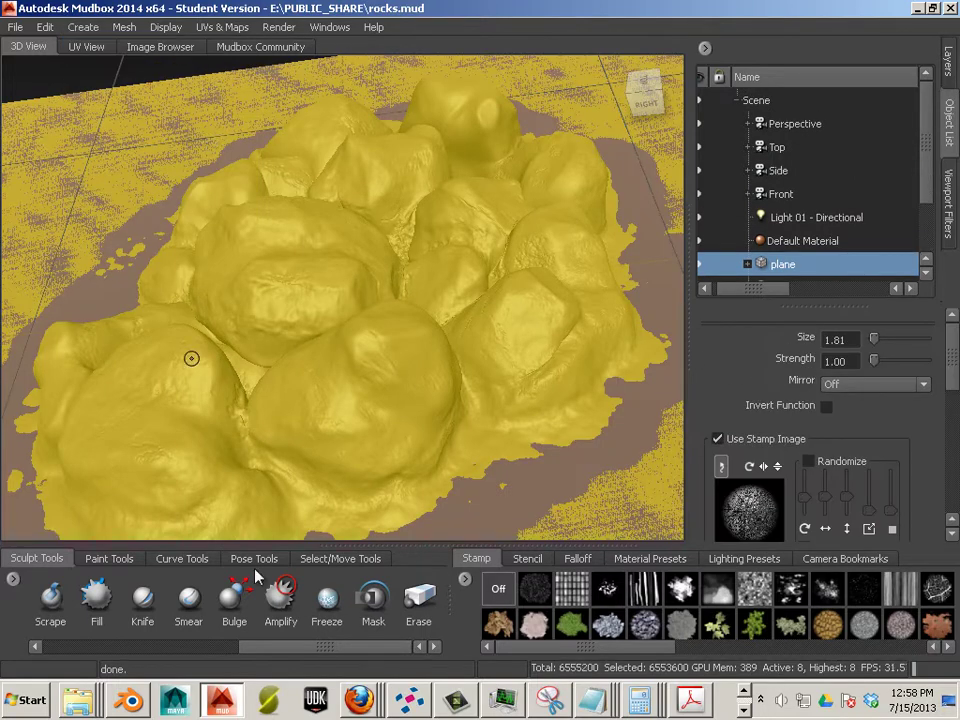
Rename the newly created plane as low
{"action": "scroll", "coordinate": [782, 274], "scroll_direction": "down", "scroll_amount": 1}
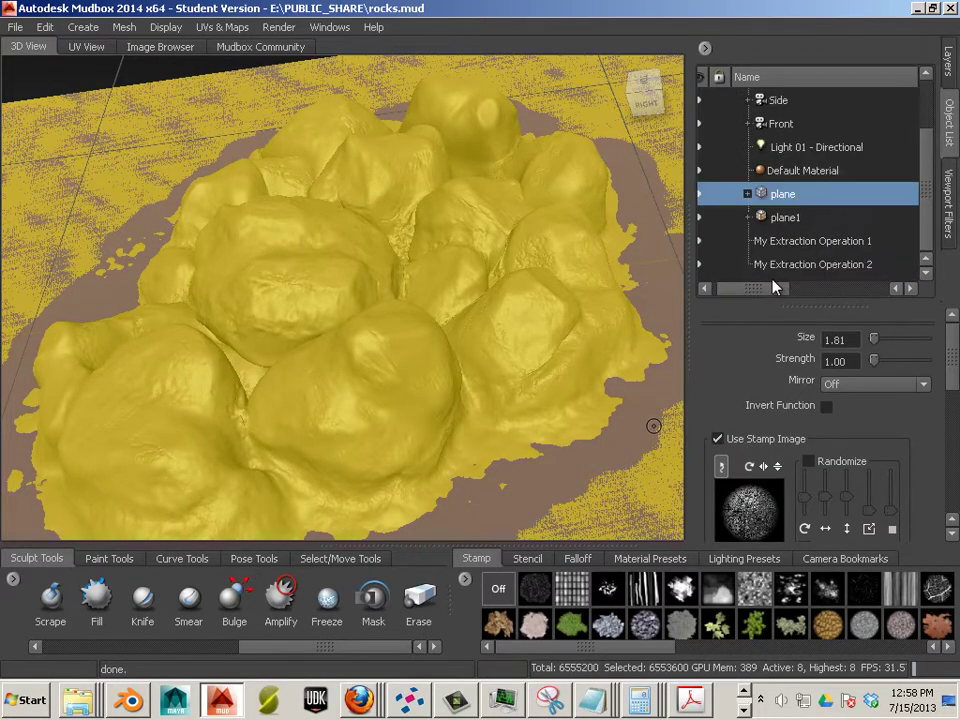
{"action": "left_click", "coordinate": [790, 219]}
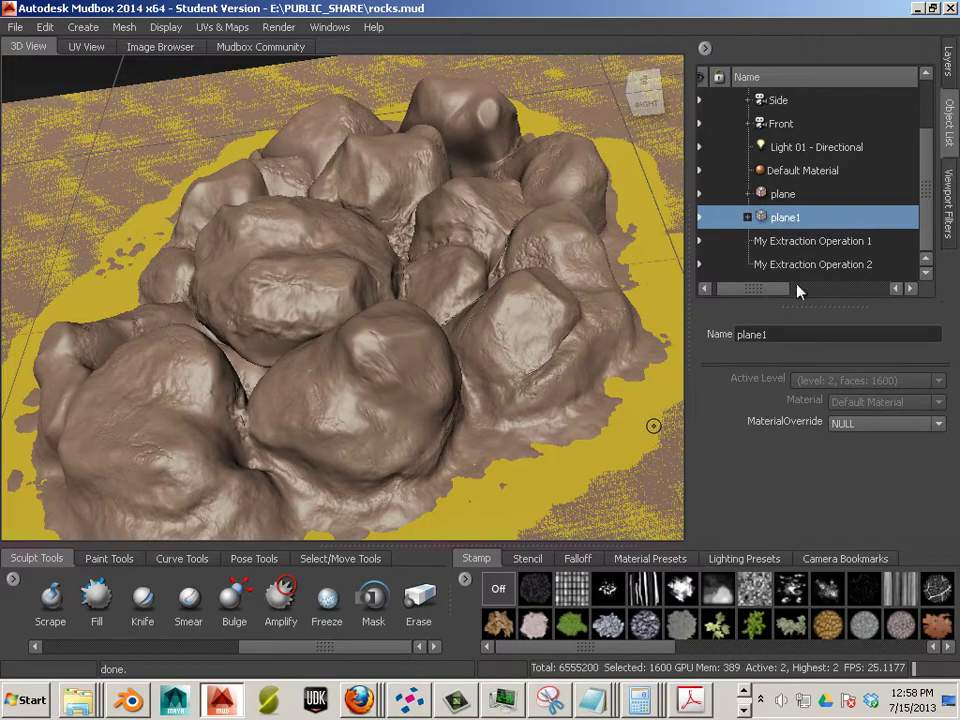
{"action": "double_click", "coordinate": [814, 334]}
{"action": "type", "text": "low"}
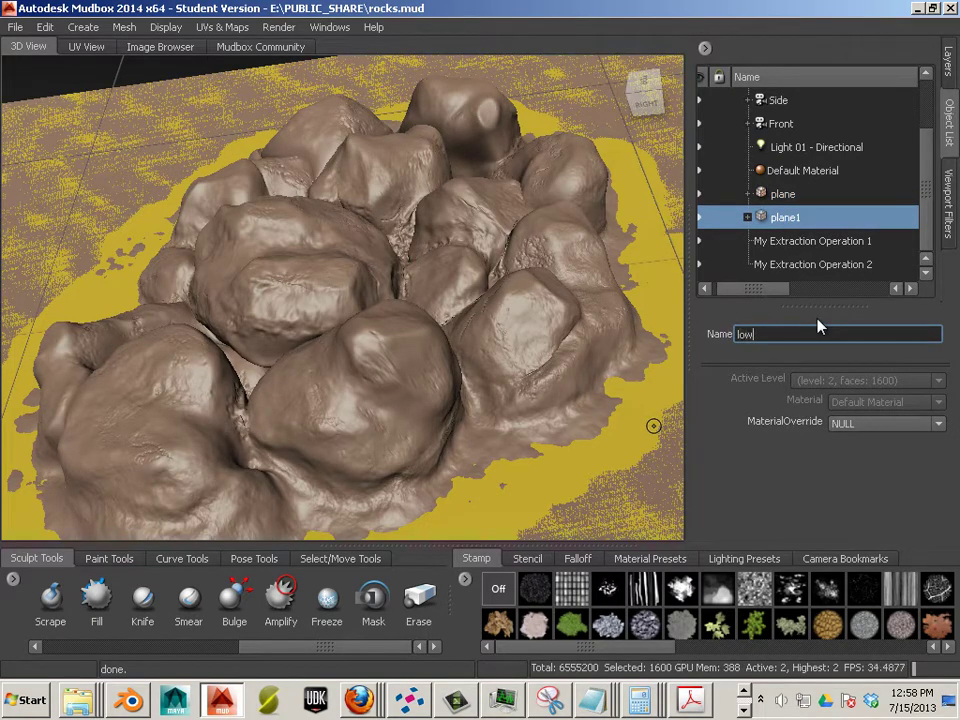
{"action": "key", "text": "Return"}
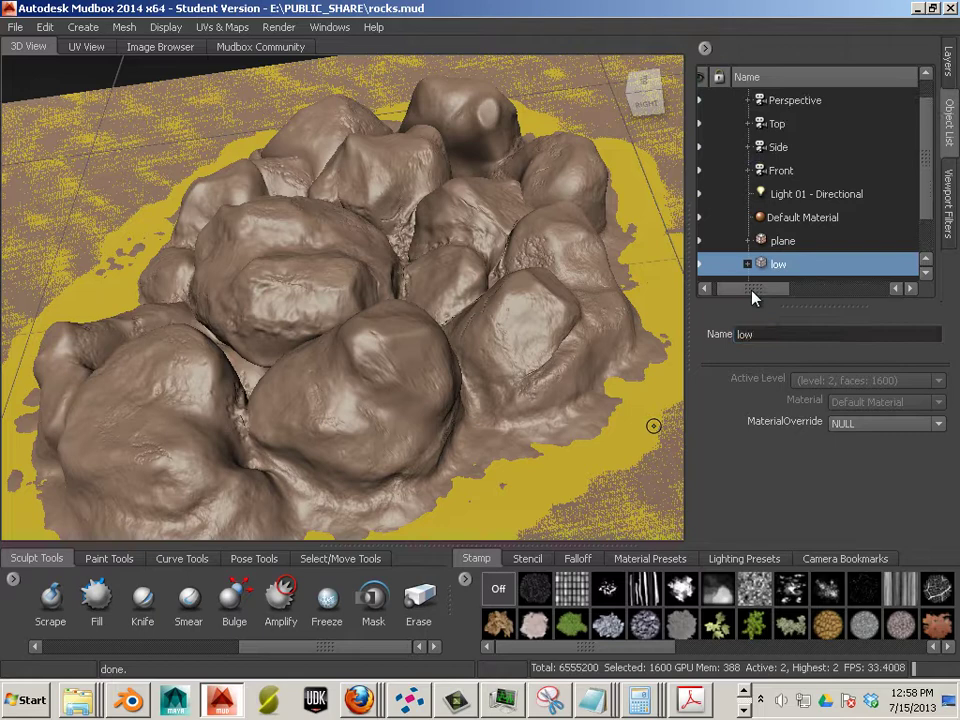
Rename the original sculpted plane as high
{"action": "left_click", "coordinate": [782, 241]}
{"action": "left_click", "coordinate": [776, 334]}
{"action": "double_click", "coordinate": [777, 334]}
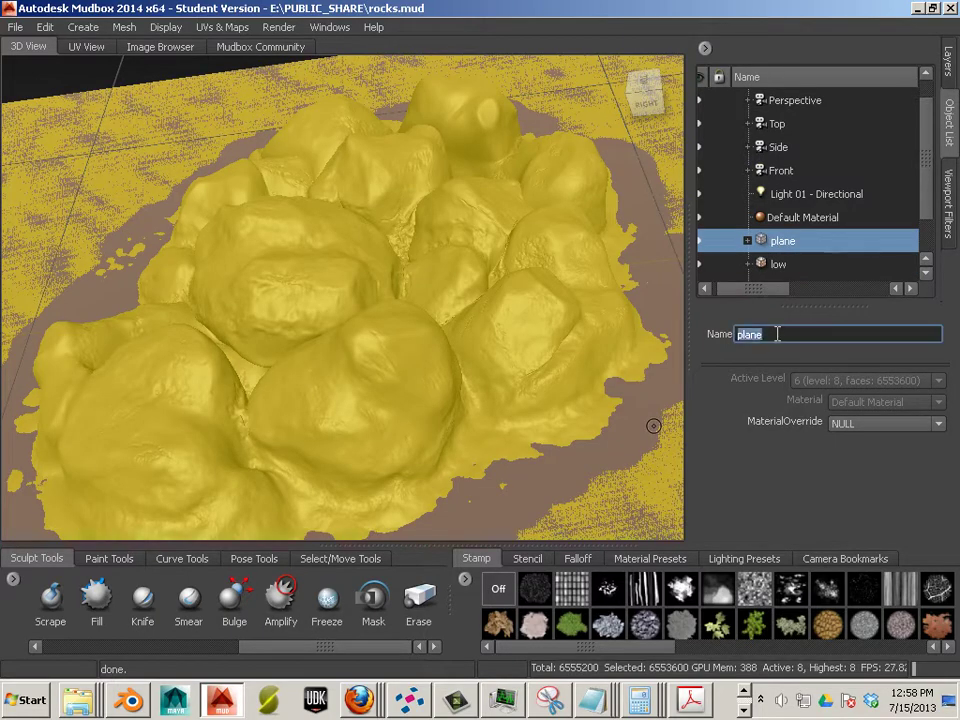
{"action": "type", "text": "high"}
{"action": "key", "text": "Return"}
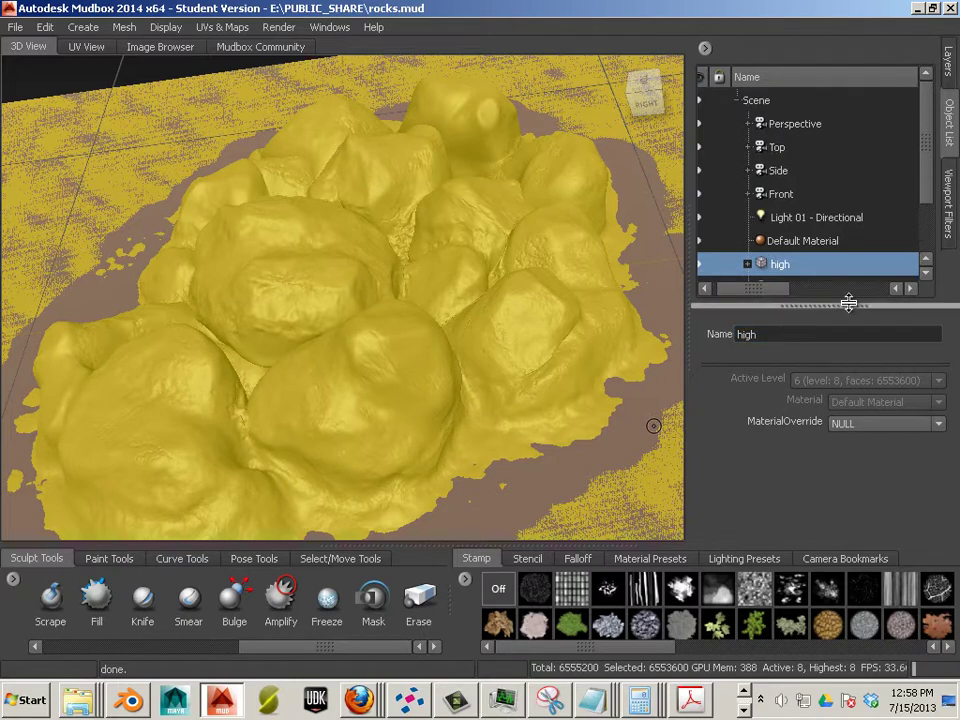
Start a new texture map extraction operation and choose Vector Displacement Map as the map to generate
{"action": "scroll", "coordinate": [834, 238], "scroll_direction": "down", "scroll_amount": 1}
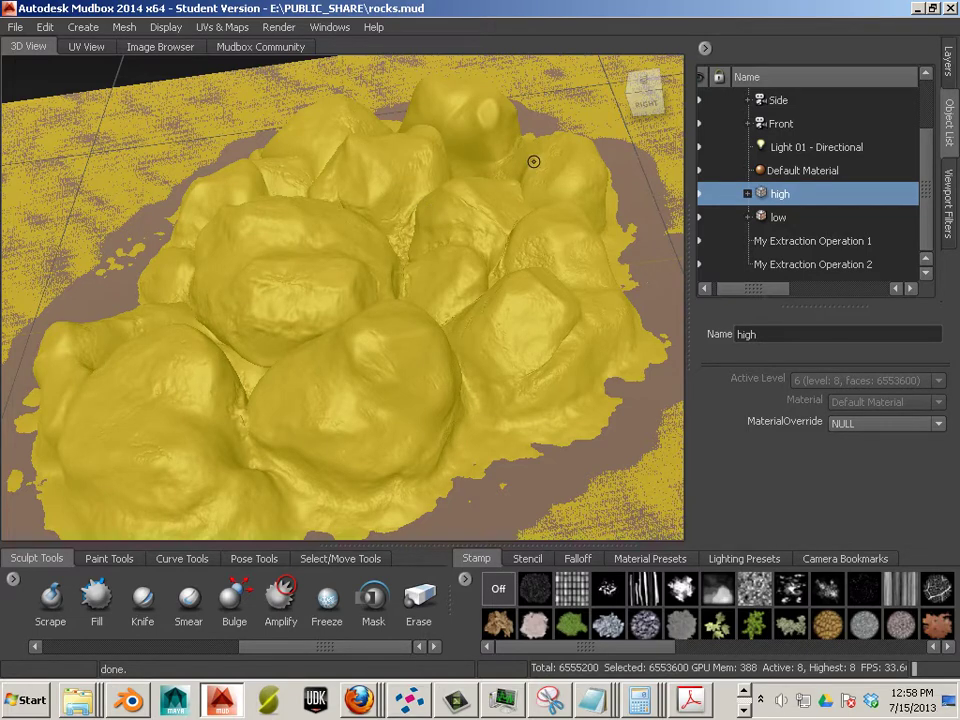
{"action": "left_click", "coordinate": [279, 29]}
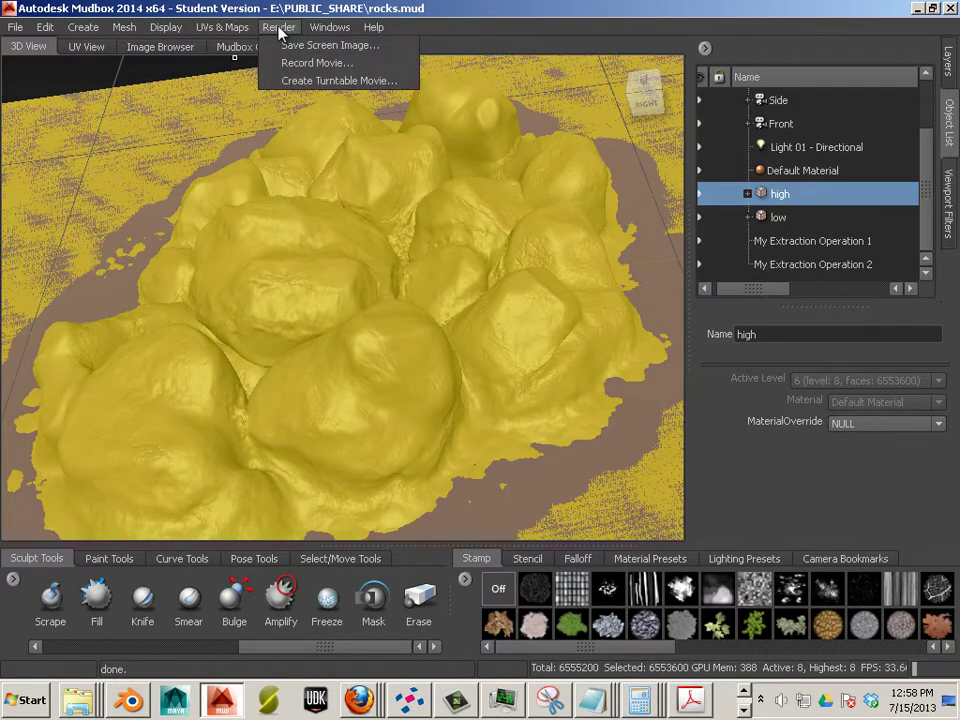
{"action": "mouse_move", "coordinate": [236, 33]}
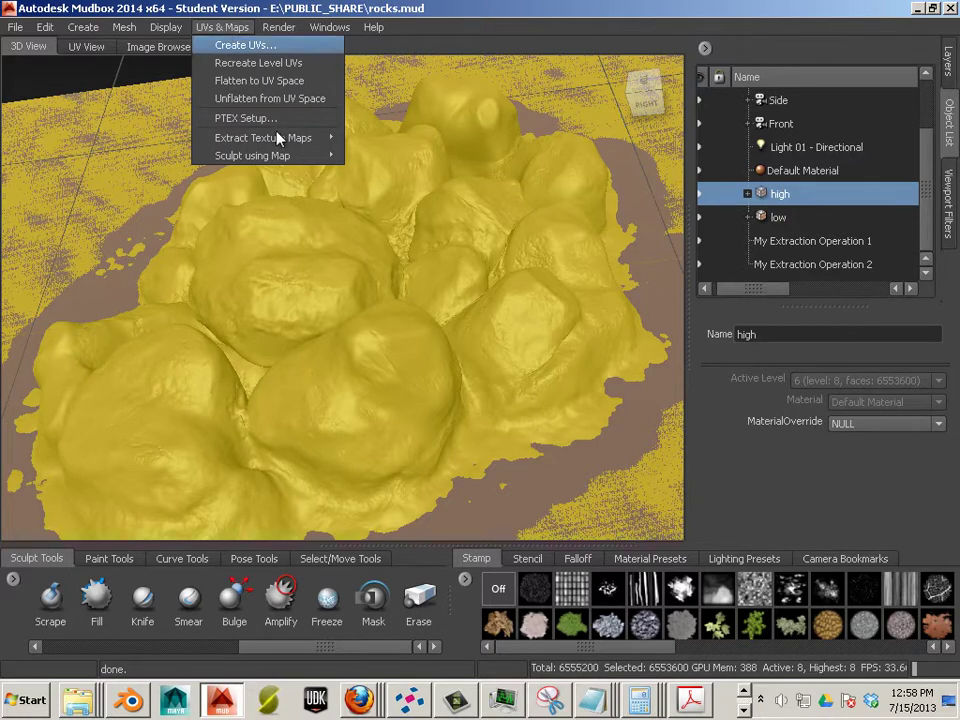
{"action": "mouse_move", "coordinate": [270, 138]}
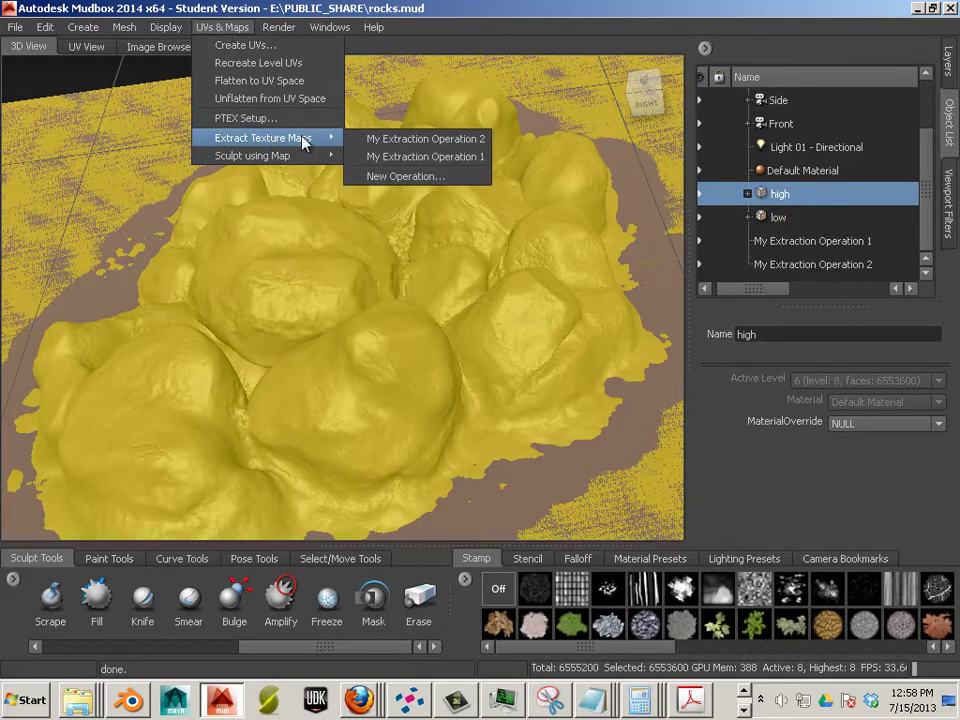
{"action": "left_click", "coordinate": [440, 177]}
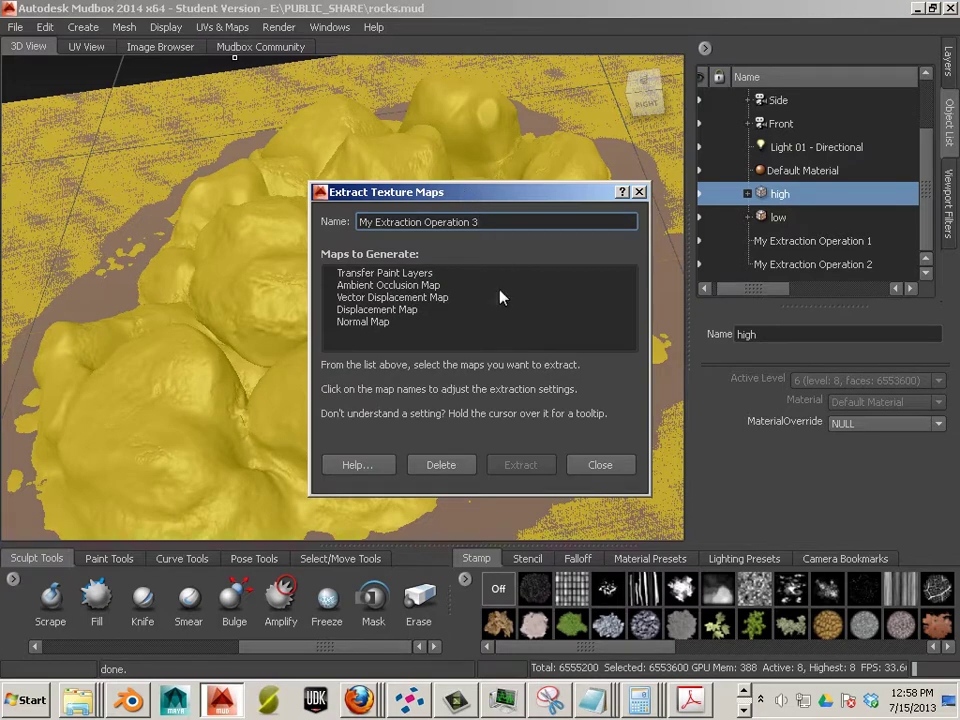
{"action": "left_click", "coordinate": [391, 298]}
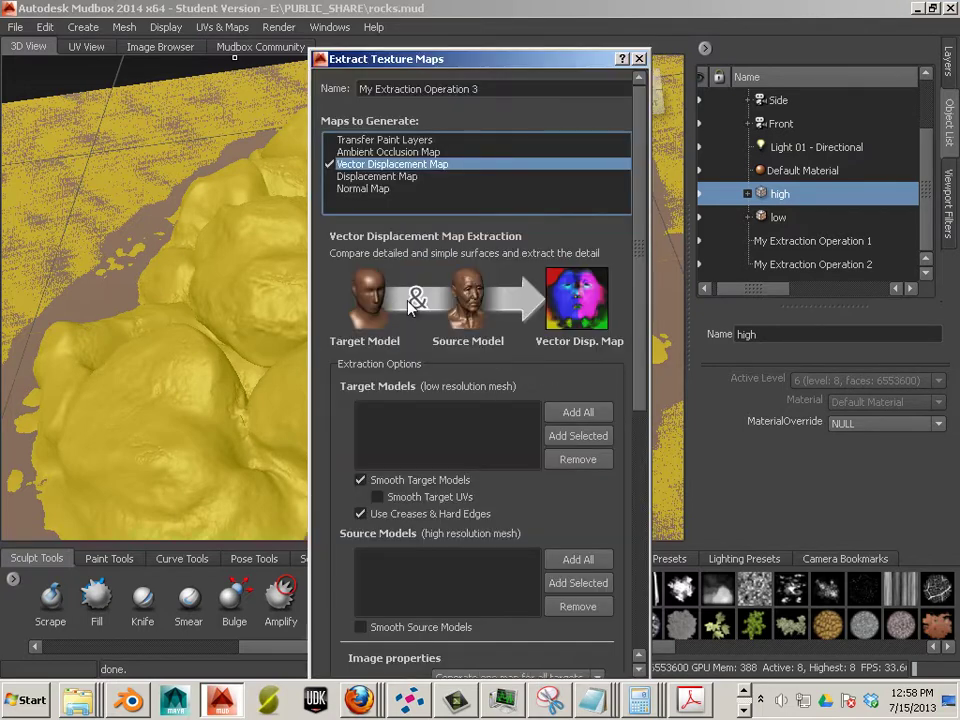
Add the low mesh as the target model and the high mesh as the source model for the extraction
{"action": "scroll", "coordinate": [420, 298], "scroll_direction": "down", "scroll_amount": 3}
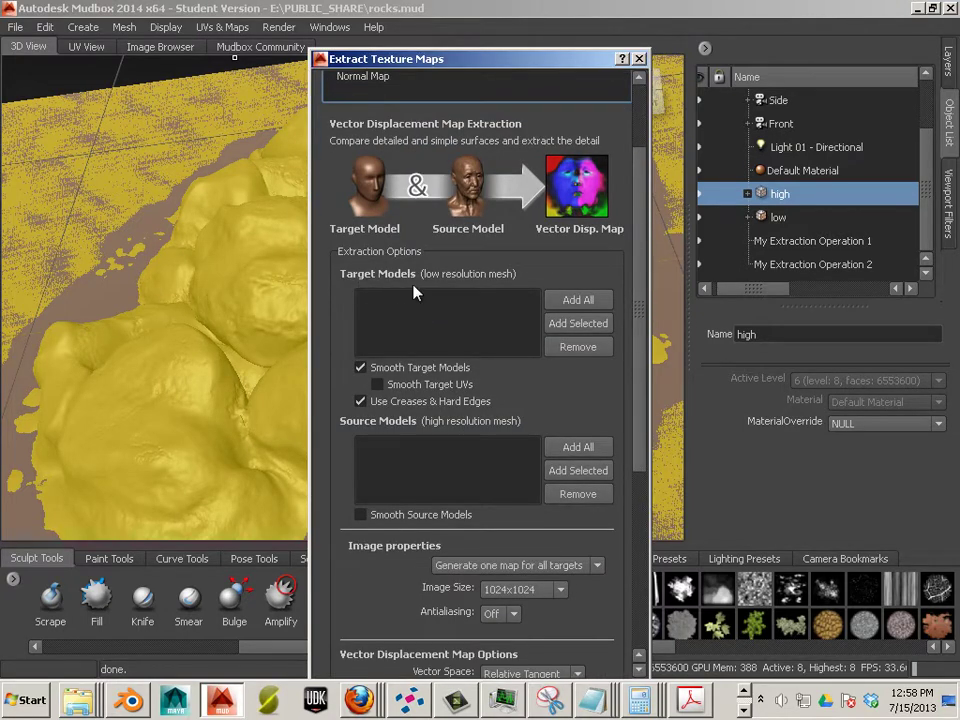
{"action": "left_click", "coordinate": [778, 218]}
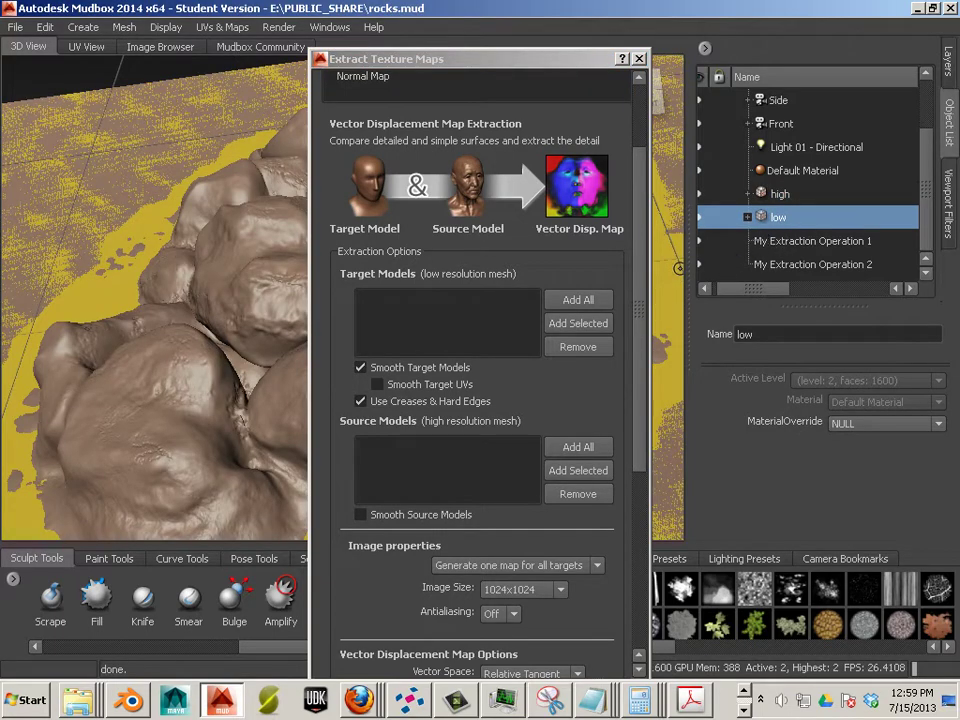
{"action": "left_click", "coordinate": [580, 326]}
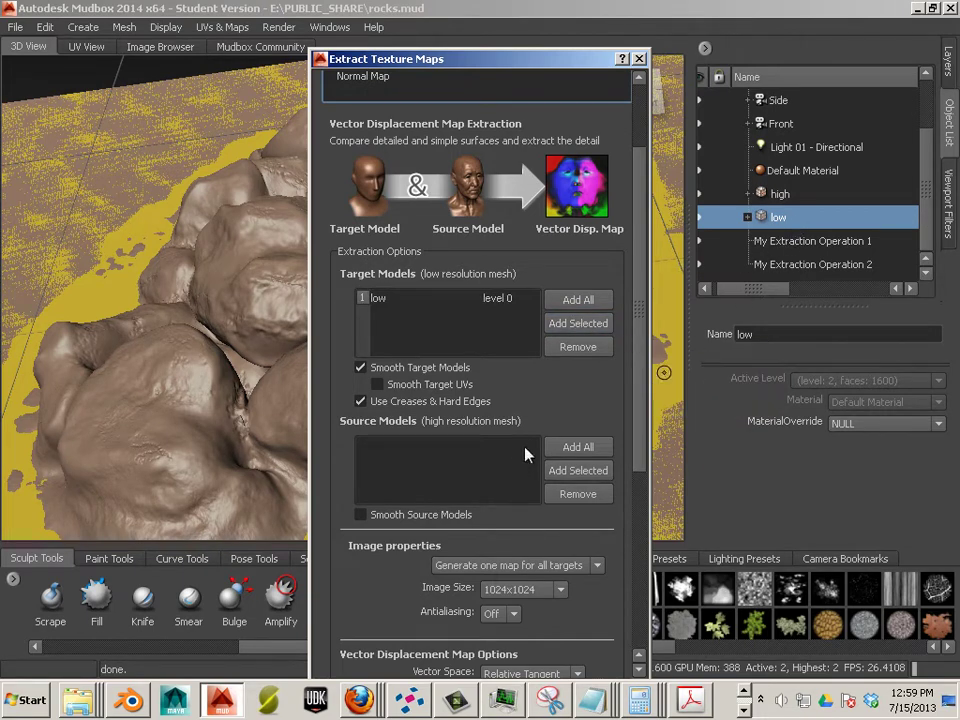
{"action": "left_click", "coordinate": [781, 193]}
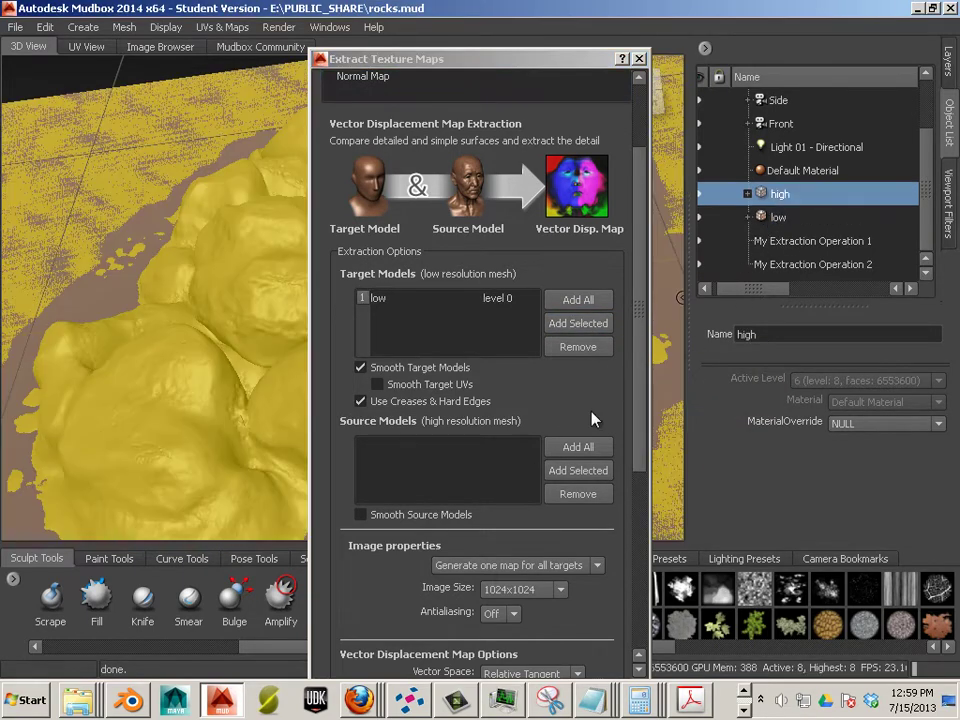
{"action": "left_click", "coordinate": [560, 472]}
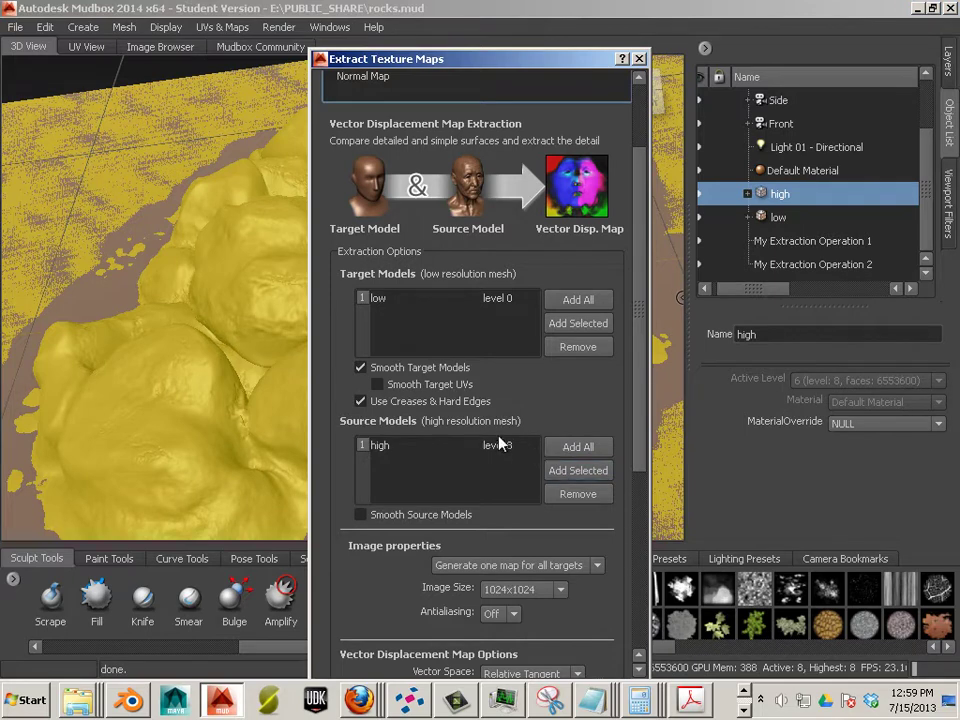
Set the vector displacement map's image size to 4096x4096 and antialiasing to 8X, using one map for all targets
{"action": "scroll", "coordinate": [497, 430], "scroll_direction": "down", "scroll_amount": 1}
{"action": "scroll", "coordinate": [500, 410], "scroll_direction": "down", "scroll_amount": 3}
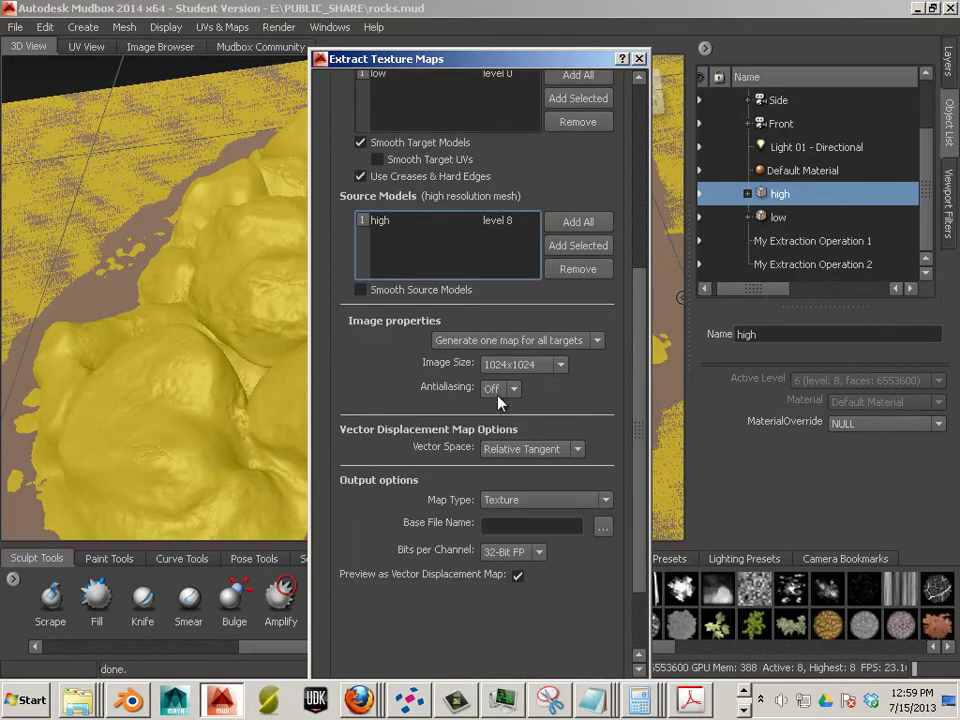
{"action": "left_click", "coordinate": [513, 341]}
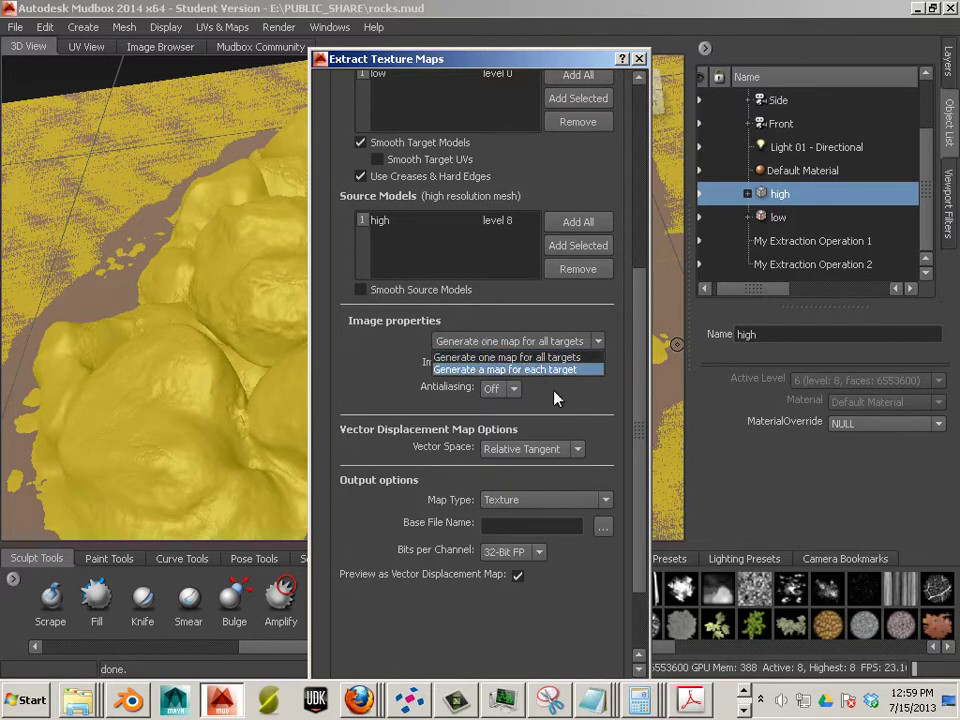
{"action": "left_click", "coordinate": [525, 390]}
{"action": "left_click", "coordinate": [523, 365]}
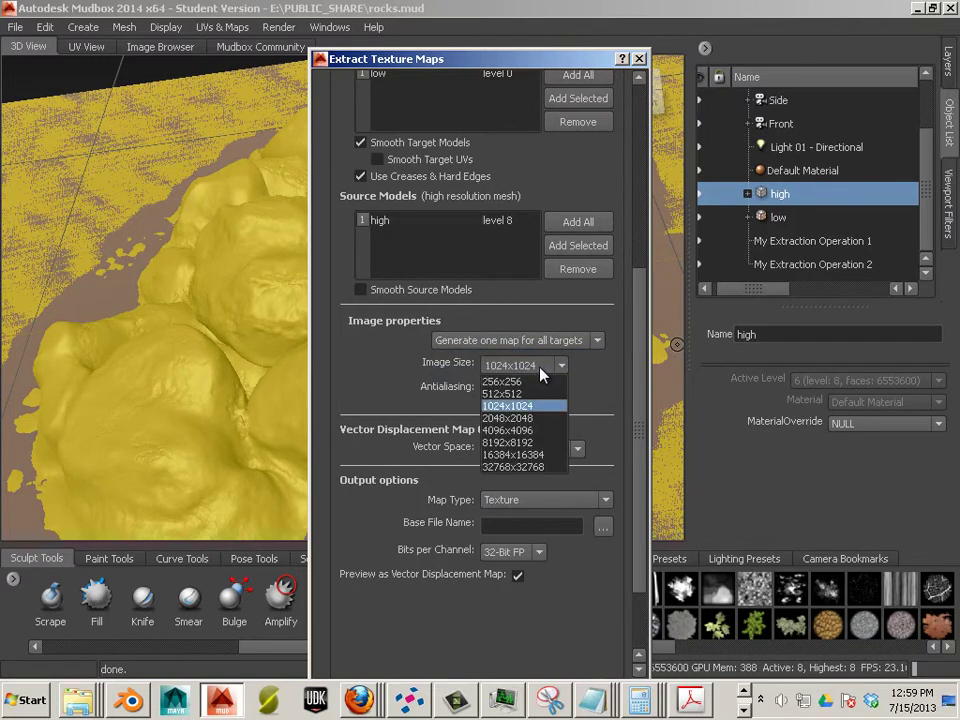
{"action": "left_click", "coordinate": [520, 430]}
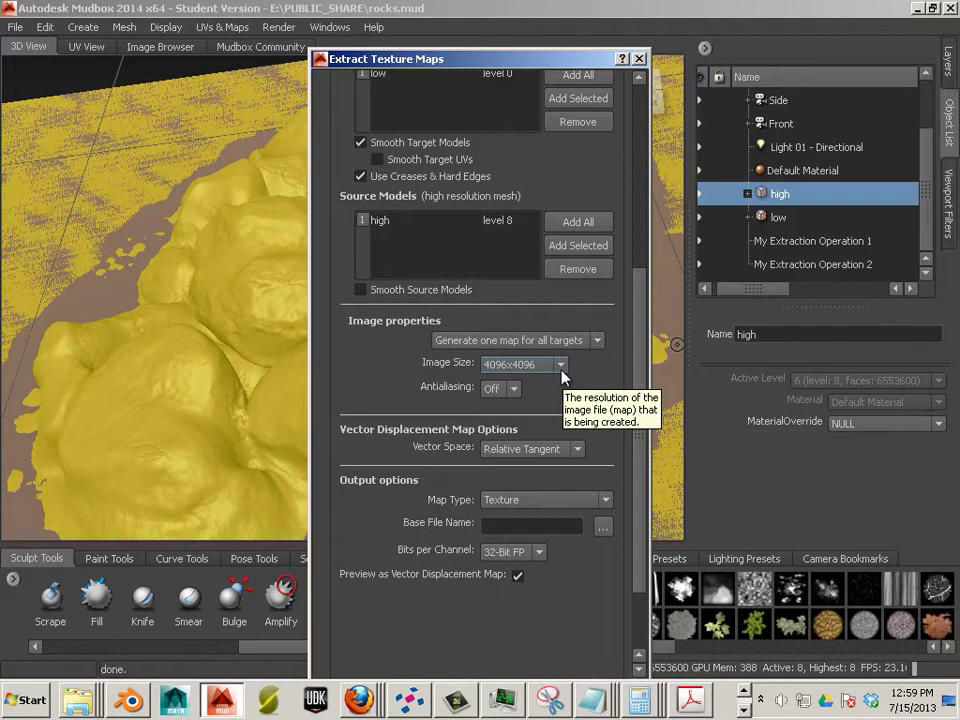
{"action": "left_click", "coordinate": [494, 390]}
{"action": "left_click", "coordinate": [494, 455]}
Set the output file to super_rocks_4096 on the Desktop as a 32-bit TIFF, adding the _vdm suffix to its name
{"action": "left_click", "coordinate": [603, 525]}
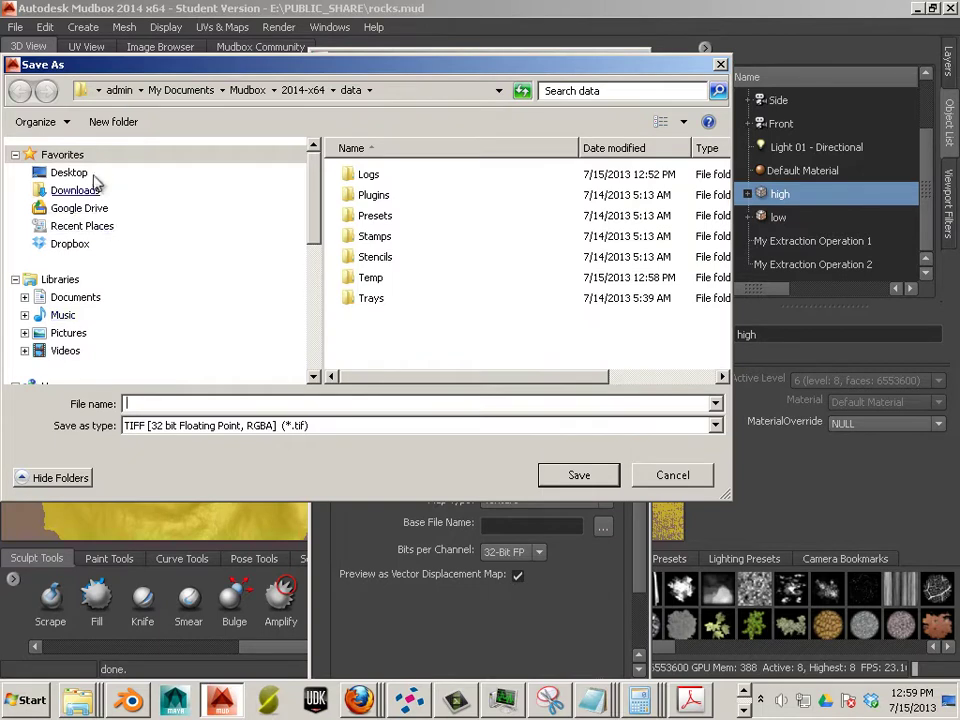
{"action": "left_click", "coordinate": [72, 173]}
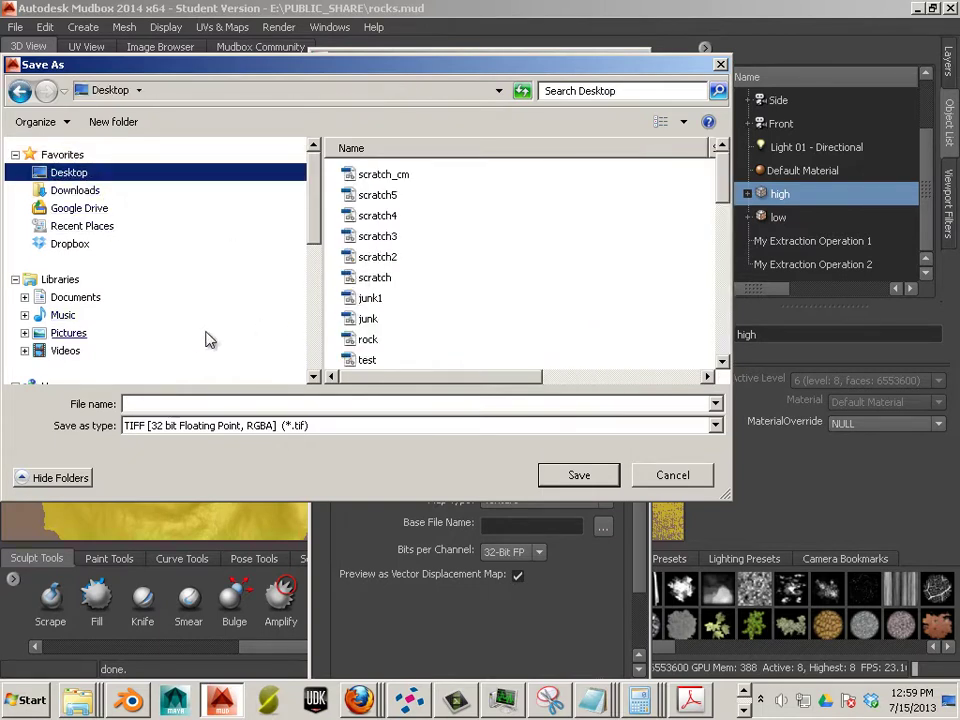
{"action": "left_click", "coordinate": [174, 403]}
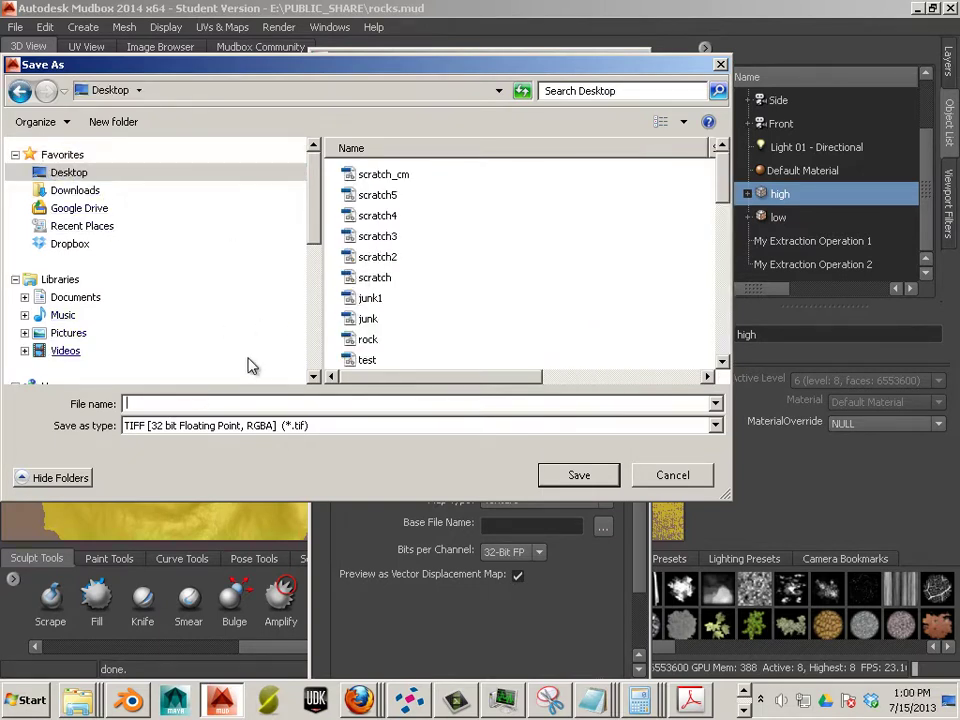
{"action": "type", "text": "super_rocks_4096"}
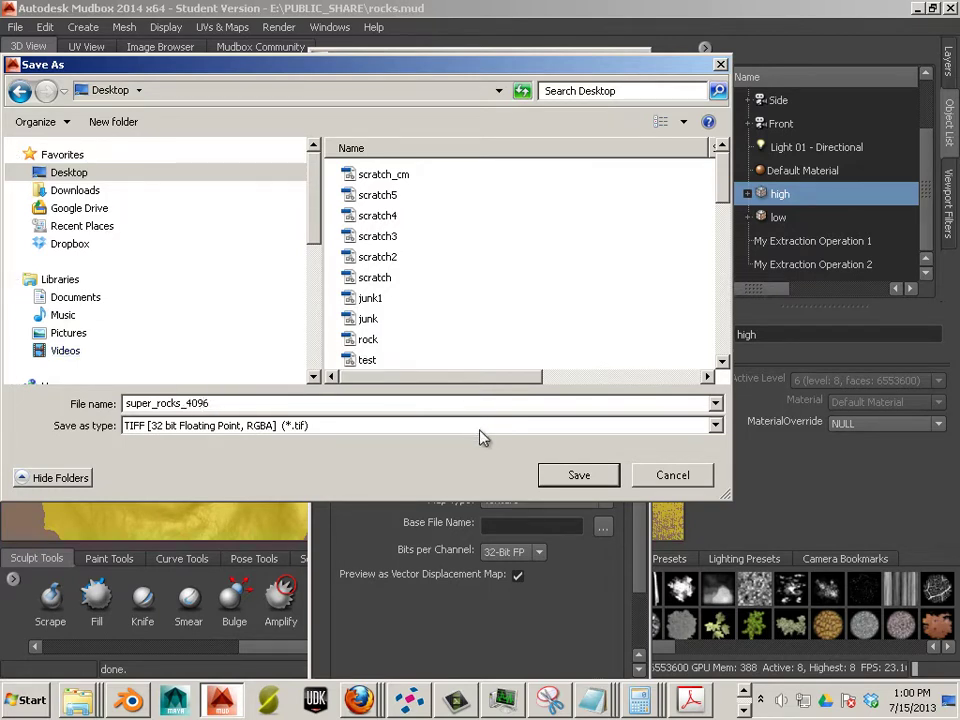
{"action": "left_click", "coordinate": [566, 480]}
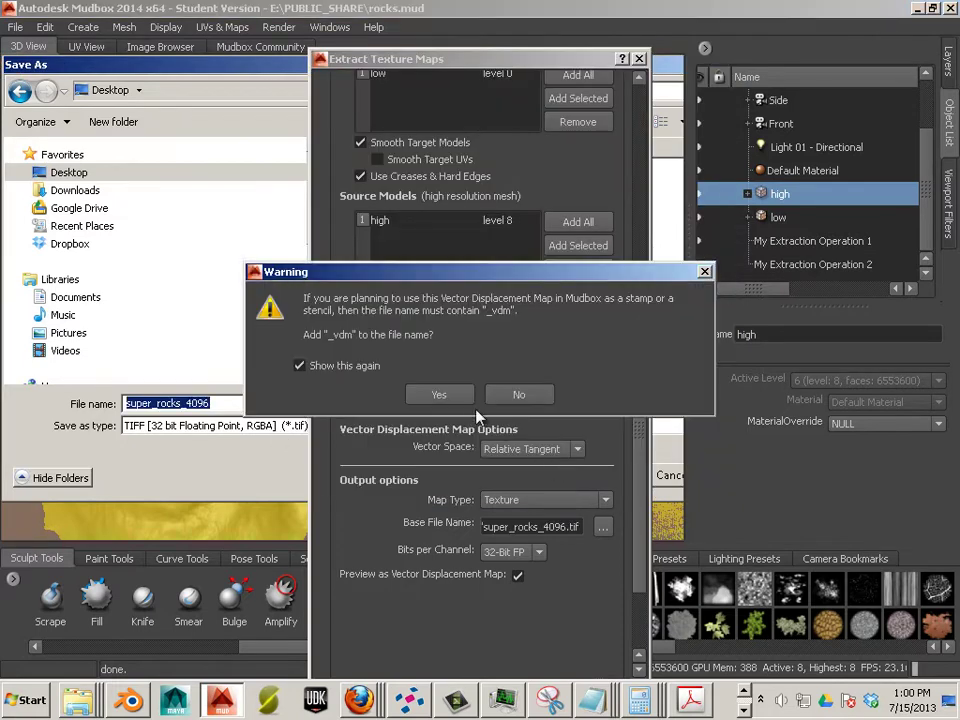
{"action": "left_click", "coordinate": [452, 398]}
Extract the 4096 vector displacement map and close the extraction results
{"action": "scroll", "coordinate": [389, 352], "scroll_direction": "down", "scroll_amount": 2}
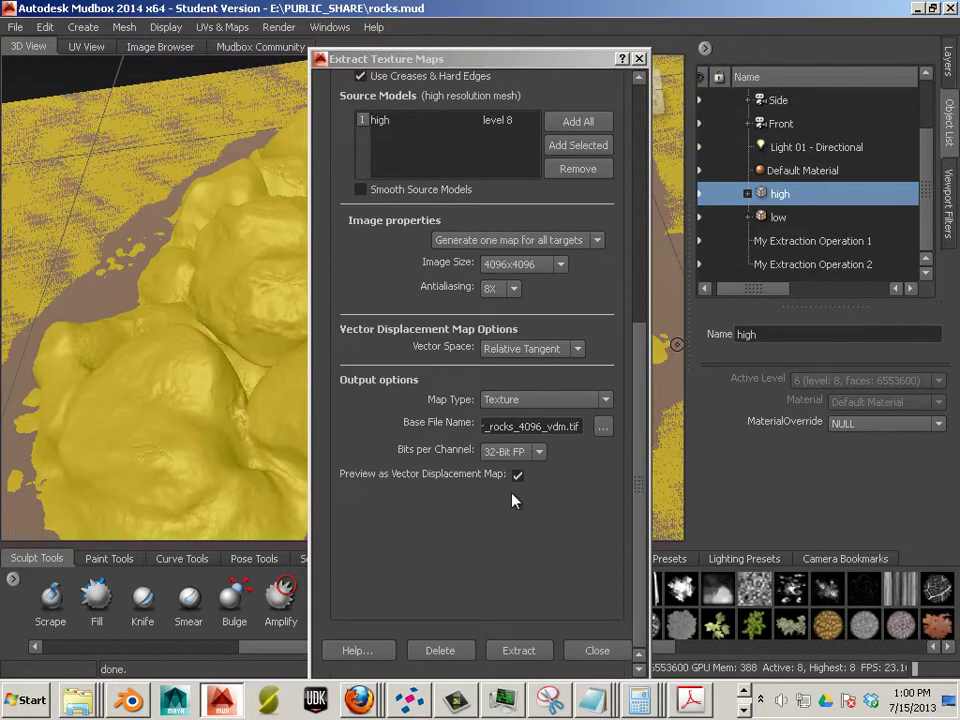
{"action": "left_click", "coordinate": [515, 652]}
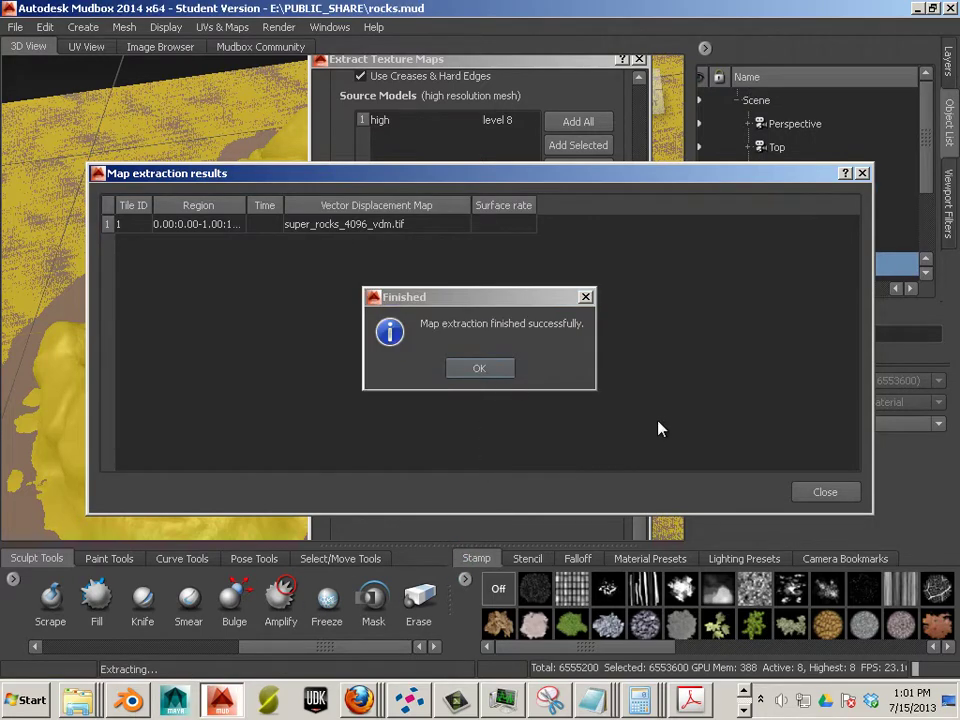
{"action": "left_click", "coordinate": [497, 372]}
{"action": "left_click", "coordinate": [825, 494]}
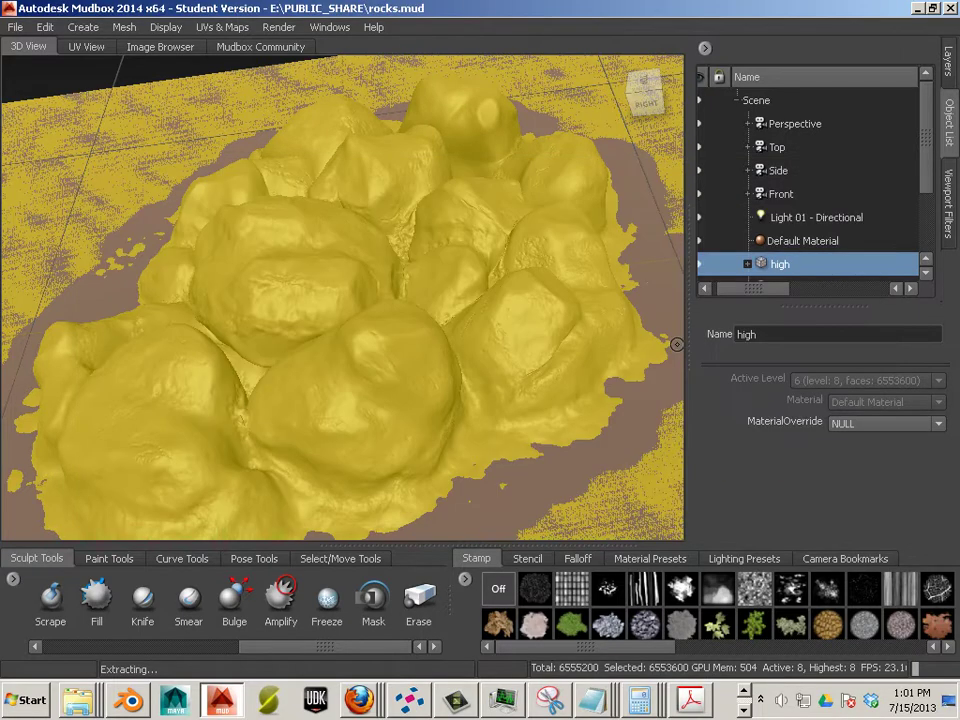
Start another new texture map extraction operation that generates a Vector Displacement Map
{"action": "left_click", "coordinate": [222, 27]}
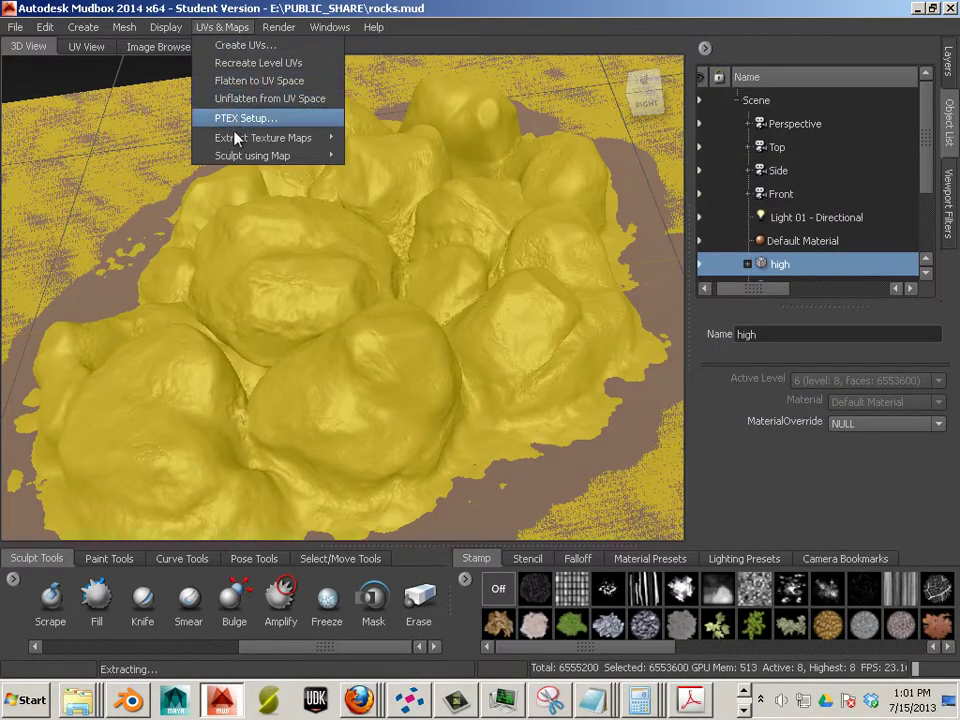
{"action": "mouse_move", "coordinate": [330, 137]}
{"action": "left_click", "coordinate": [426, 193]}
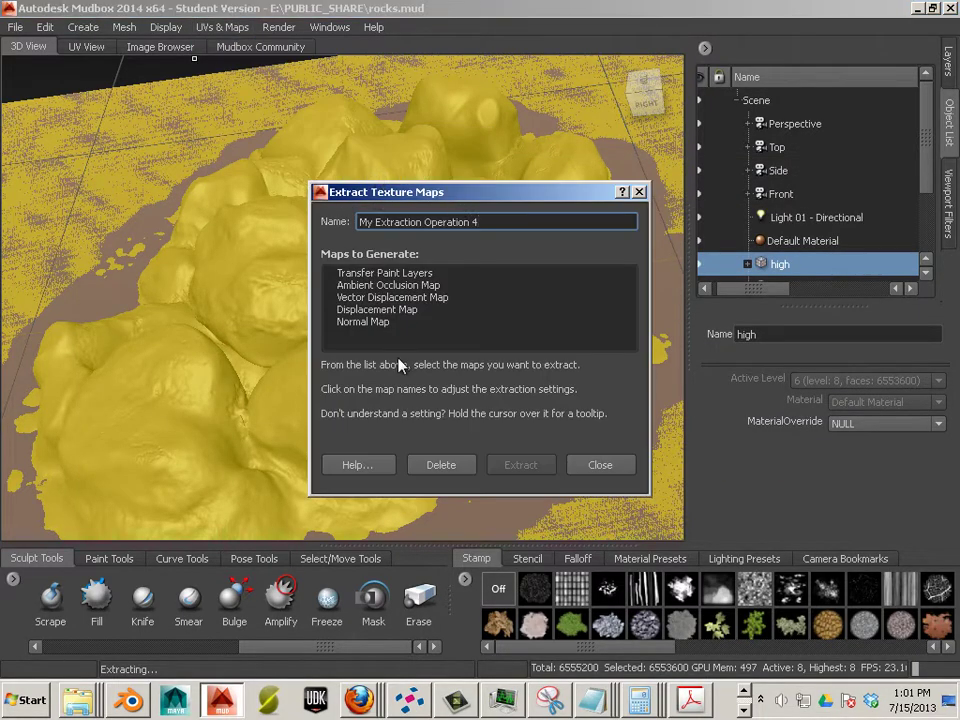
{"action": "left_click", "coordinate": [392, 297]}
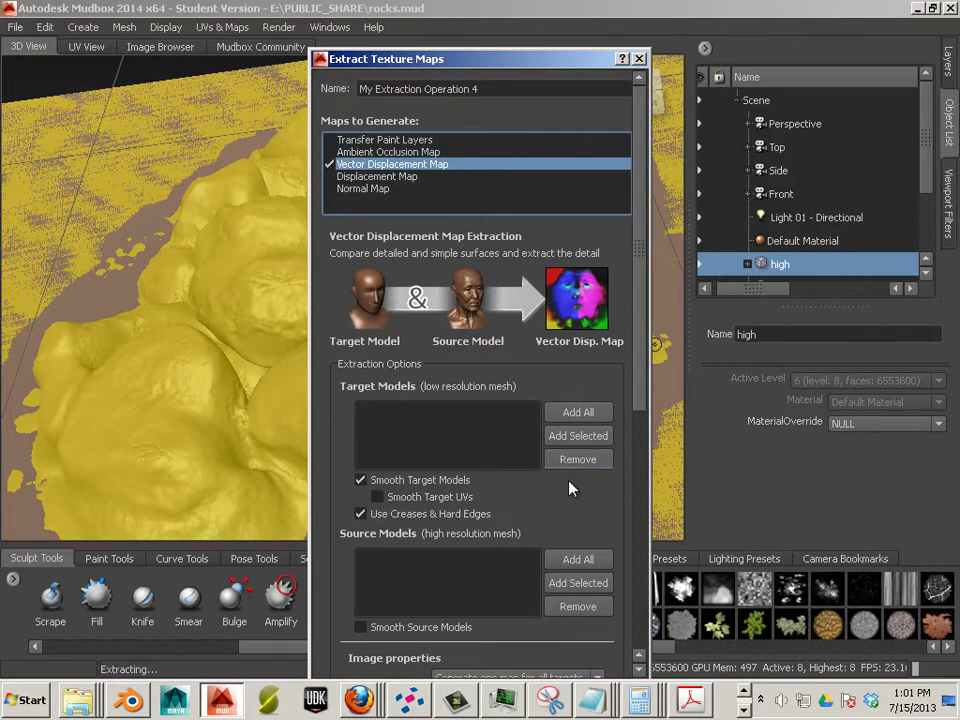
Add the high mesh as the source model and the low mesh as the target model of the new extraction
{"action": "left_click", "coordinate": [578, 559]}
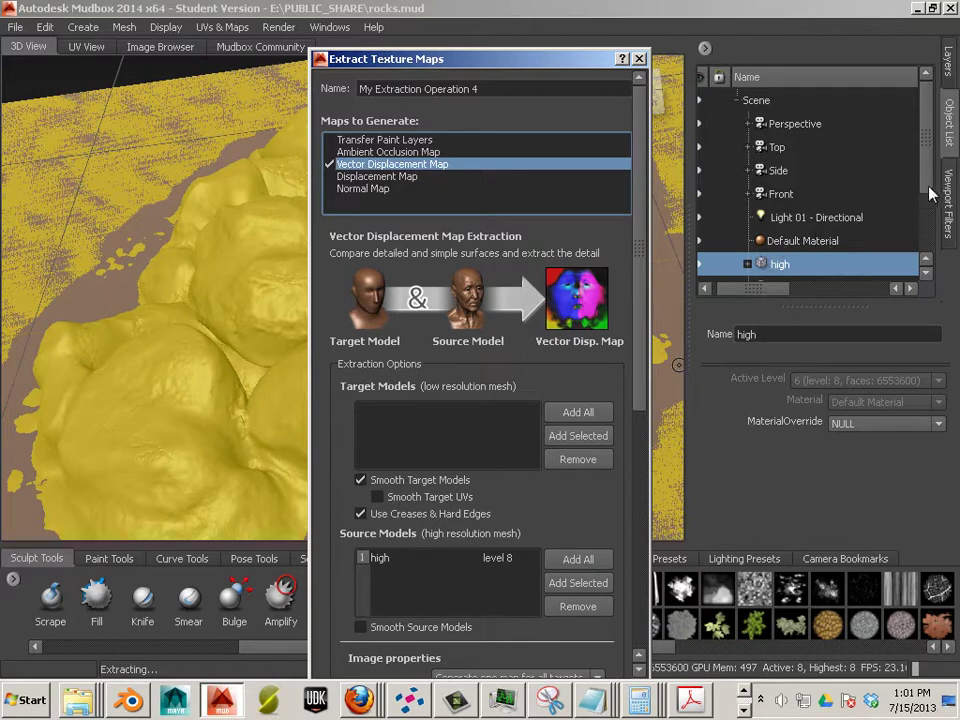
{"action": "scroll", "coordinate": [880, 233], "scroll_direction": "down", "scroll_amount": 2}
{"action": "left_click", "coordinate": [775, 241]}
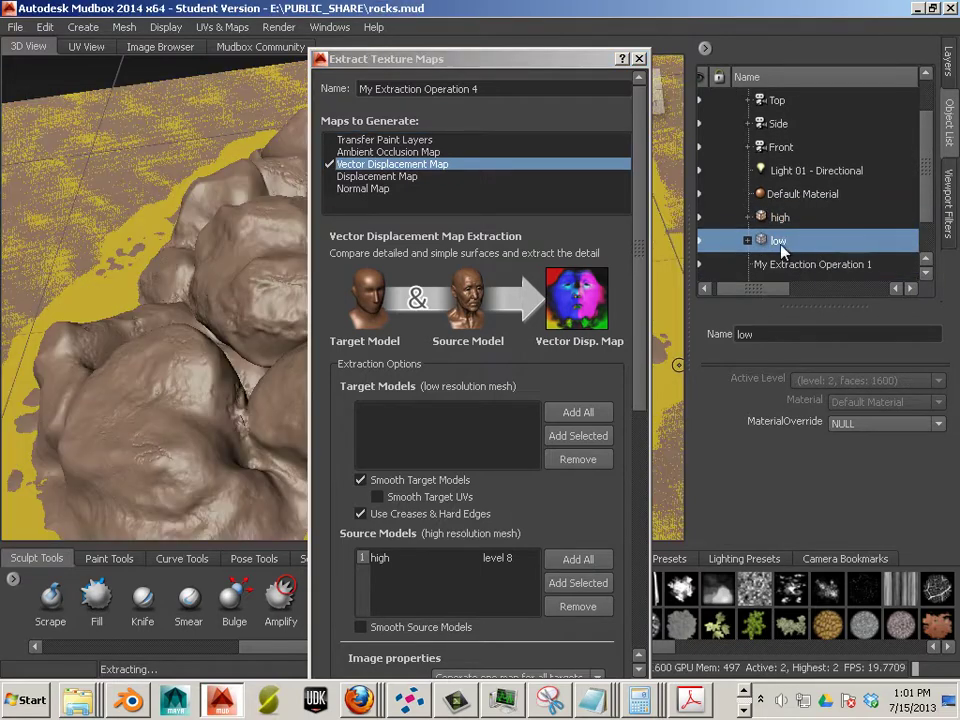
{"action": "left_click", "coordinate": [575, 436]}
Set the new extraction's antialiasing to 8X and choose Texture as its map type
{"action": "left_click_drag", "start_coordinate": [643, 403], "coordinate": [647, 533]}
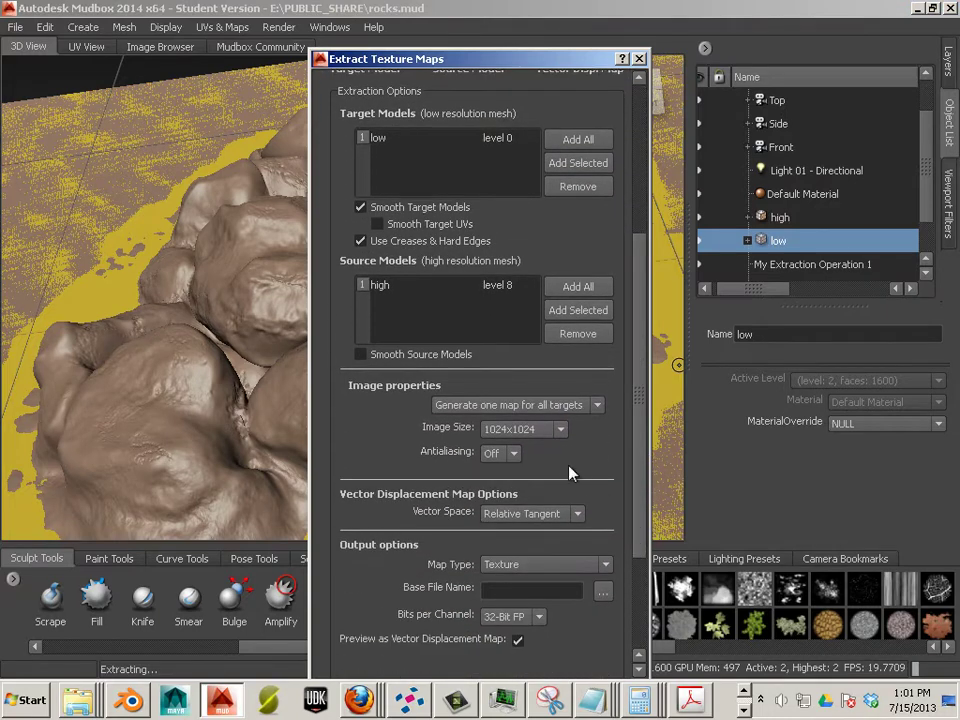
{"action": "left_click", "coordinate": [516, 455]}
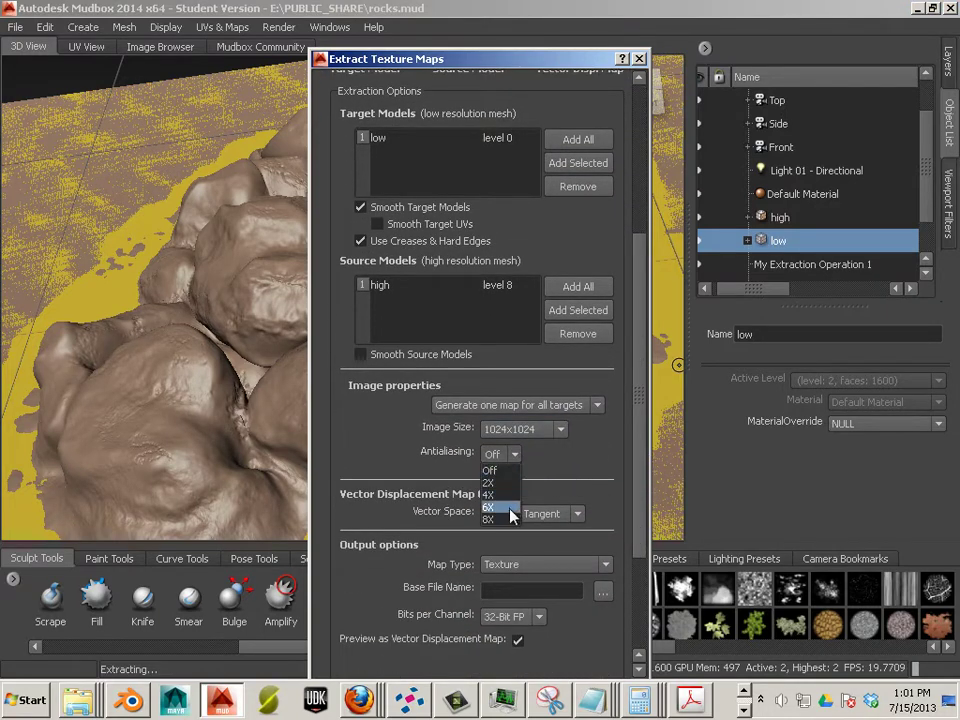
{"action": "left_click", "coordinate": [489, 506]}
{"action": "left_click_drag", "start_coordinate": [643, 471], "coordinate": [652, 557]}
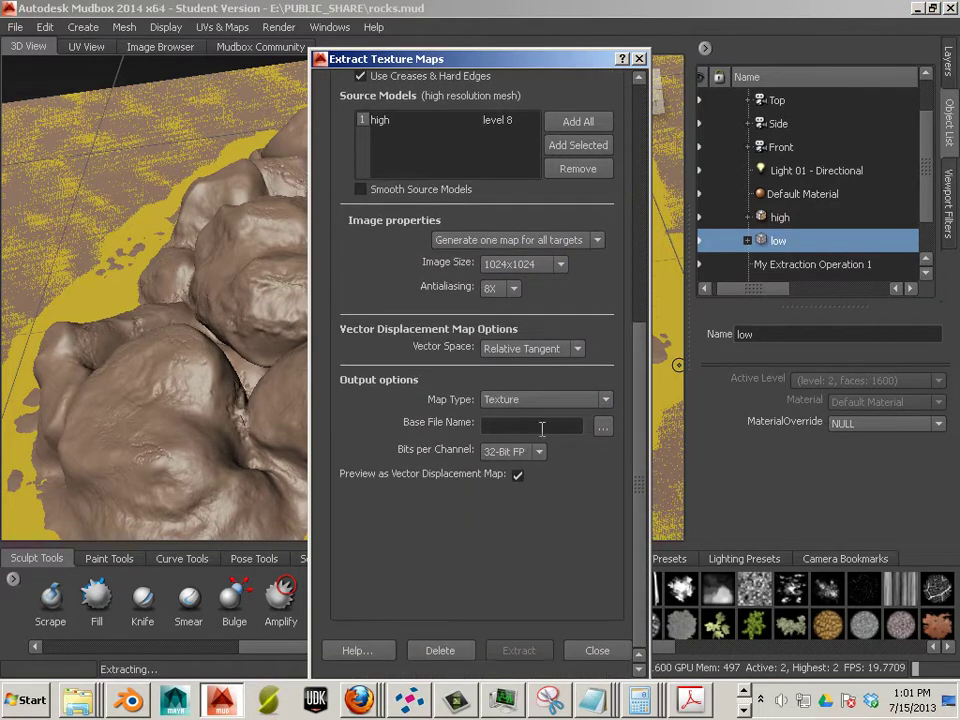
{"action": "left_click", "coordinate": [575, 403]}
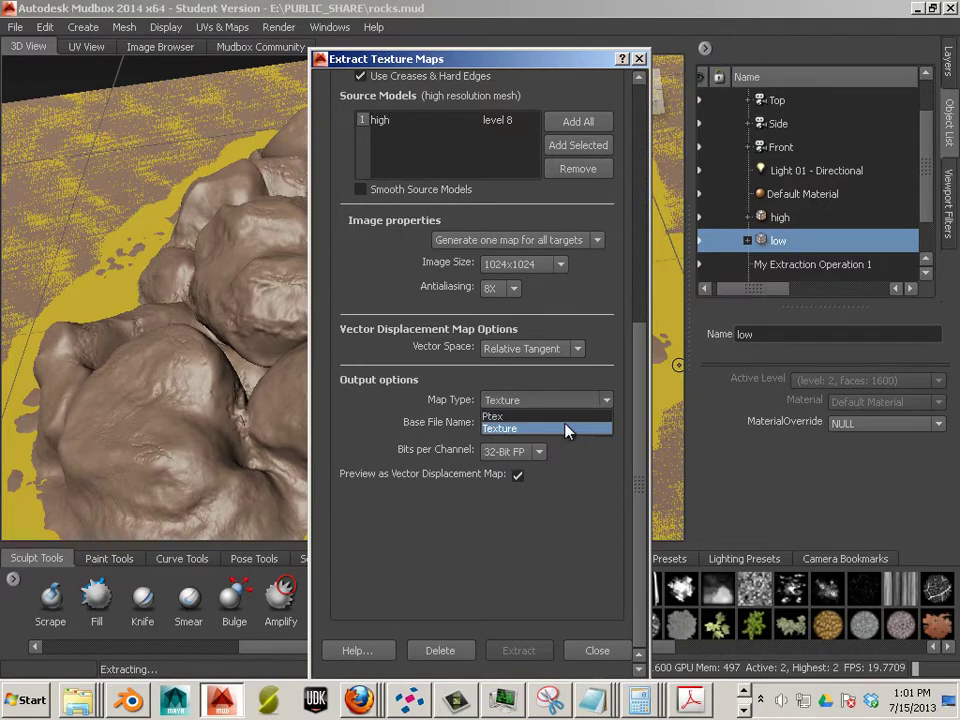
{"action": "left_click", "coordinate": [568, 428]}
Choose OpenEXR [32 bit Floating Point, RGBA] as the output file format and the Desktop as its save location
{"action": "left_click", "coordinate": [609, 424]}
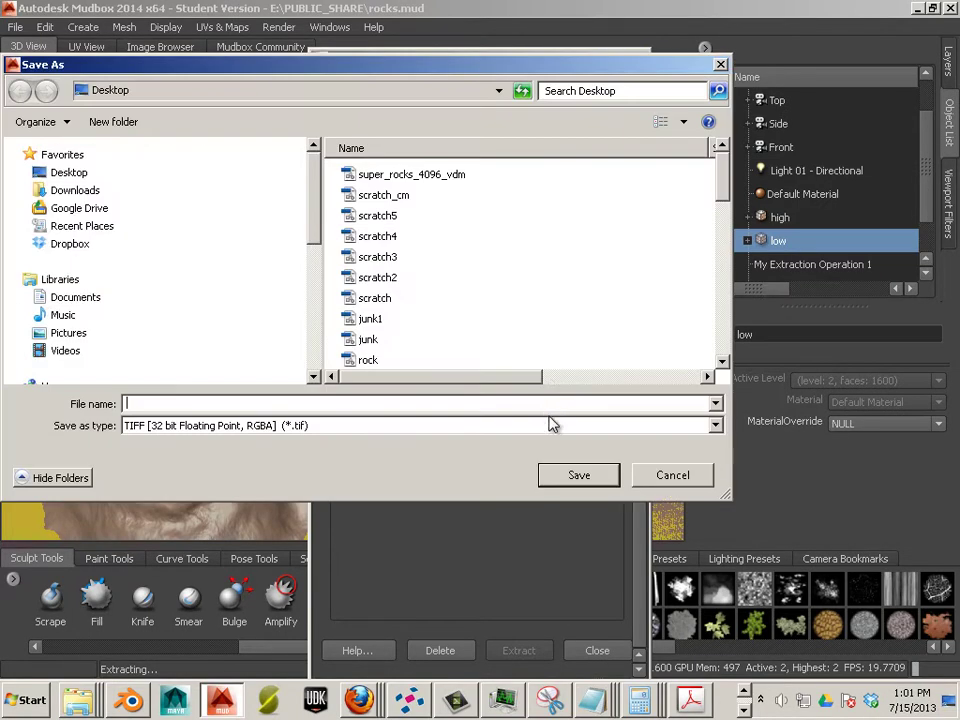
{"action": "left_click", "coordinate": [409, 427]}
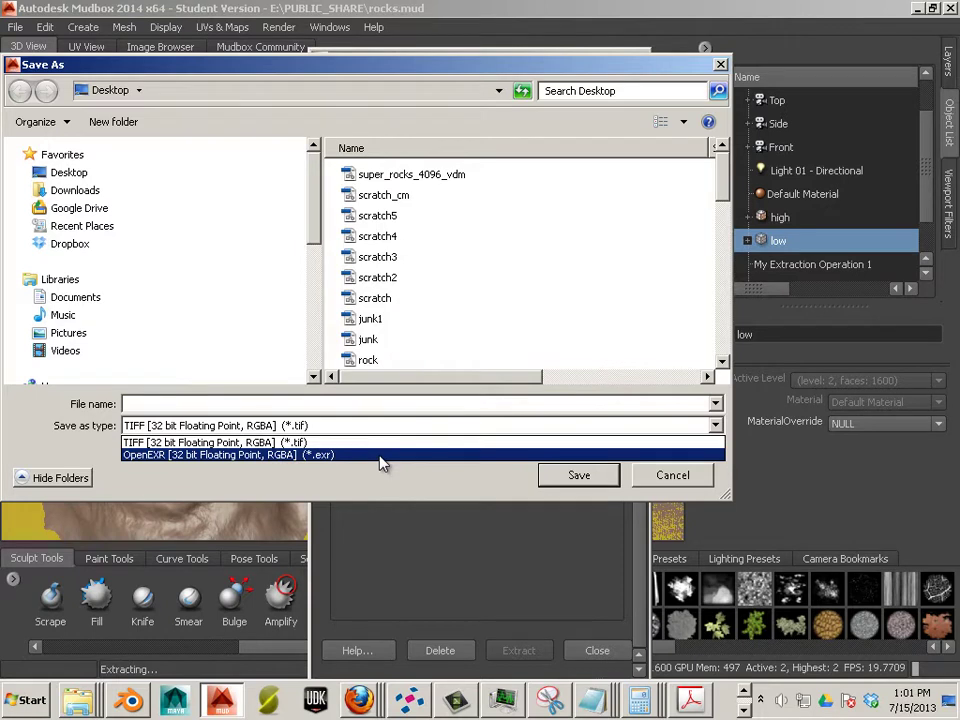
{"action": "left_click", "coordinate": [381, 457]}
{"action": "left_click", "coordinate": [263, 404]}
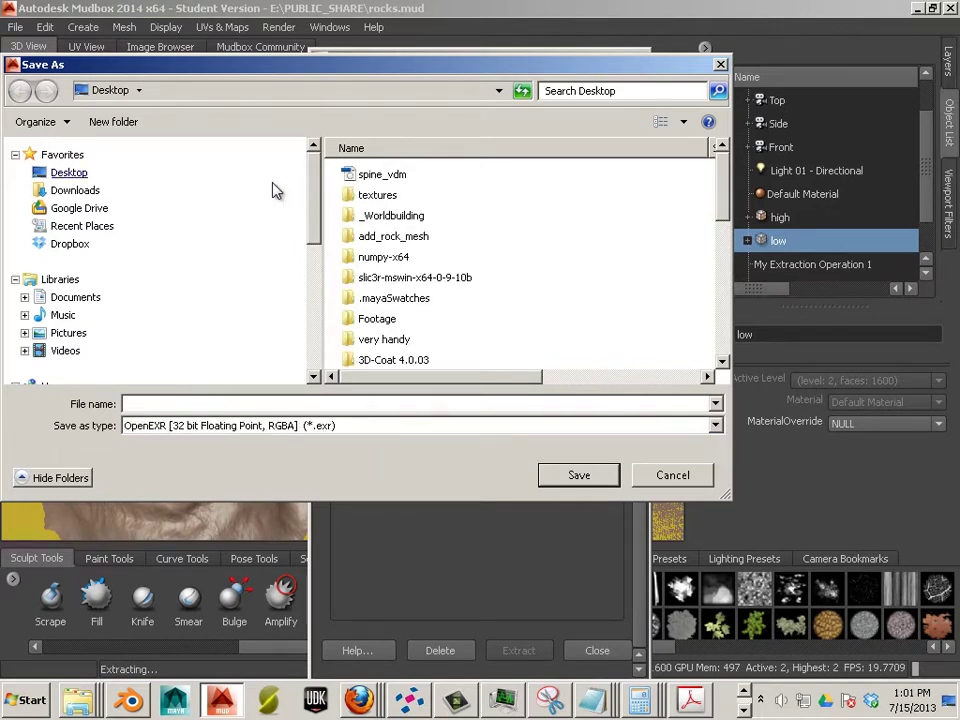
{"action": "left_click", "coordinate": [69, 174]}
{"action": "left_click", "coordinate": [244, 404]}
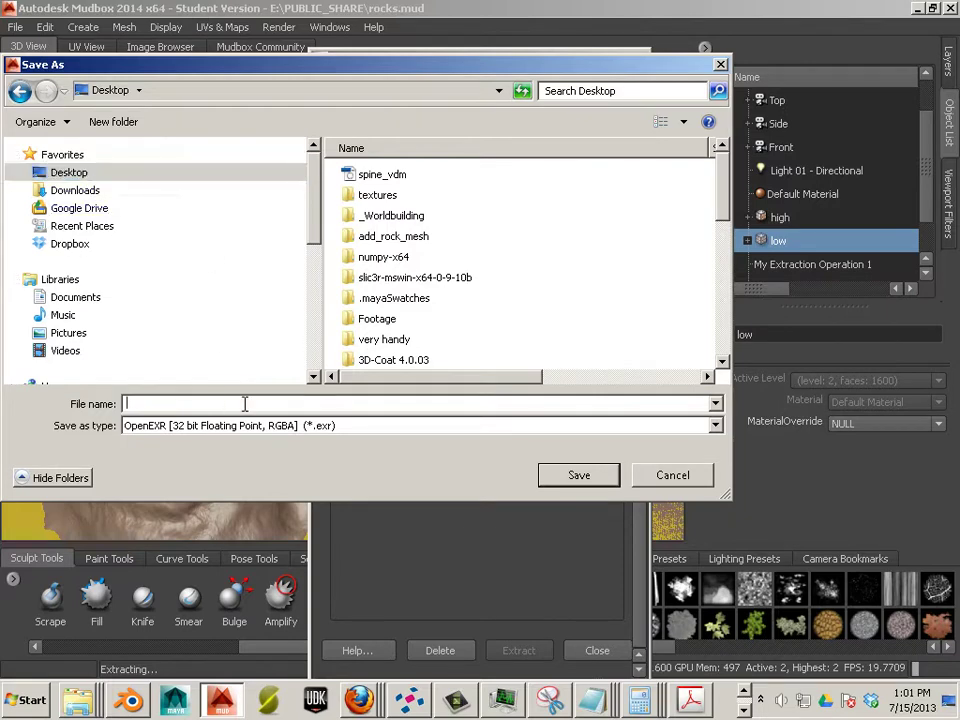
Name the output file super_rocks_1024_vdm and save the setting
{"action": "type", "text": "su"}
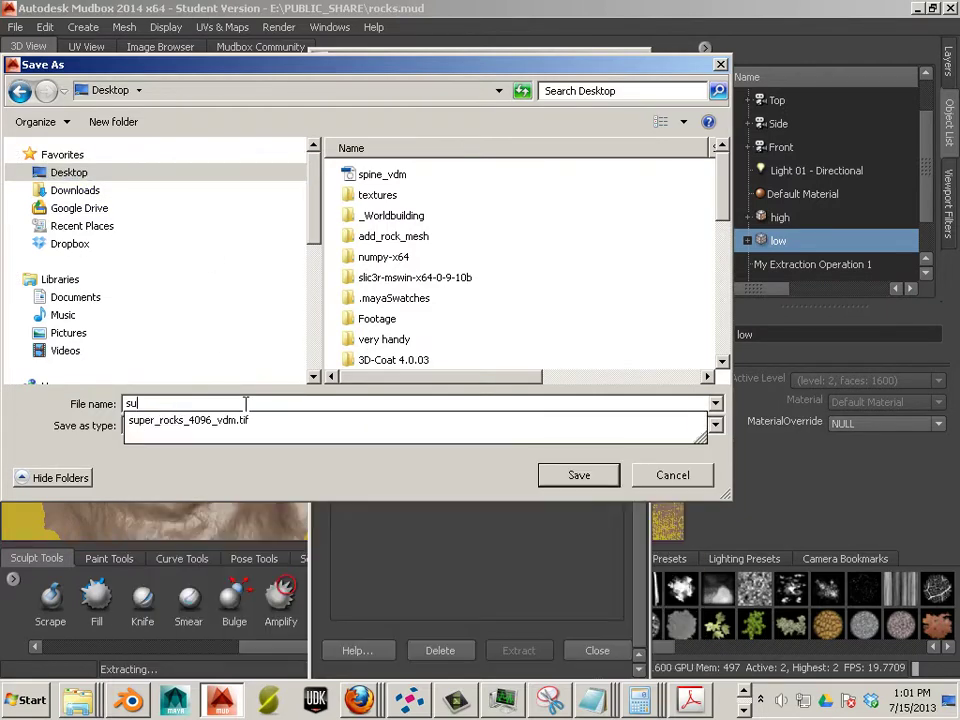
{"action": "type", "text": "perro"}
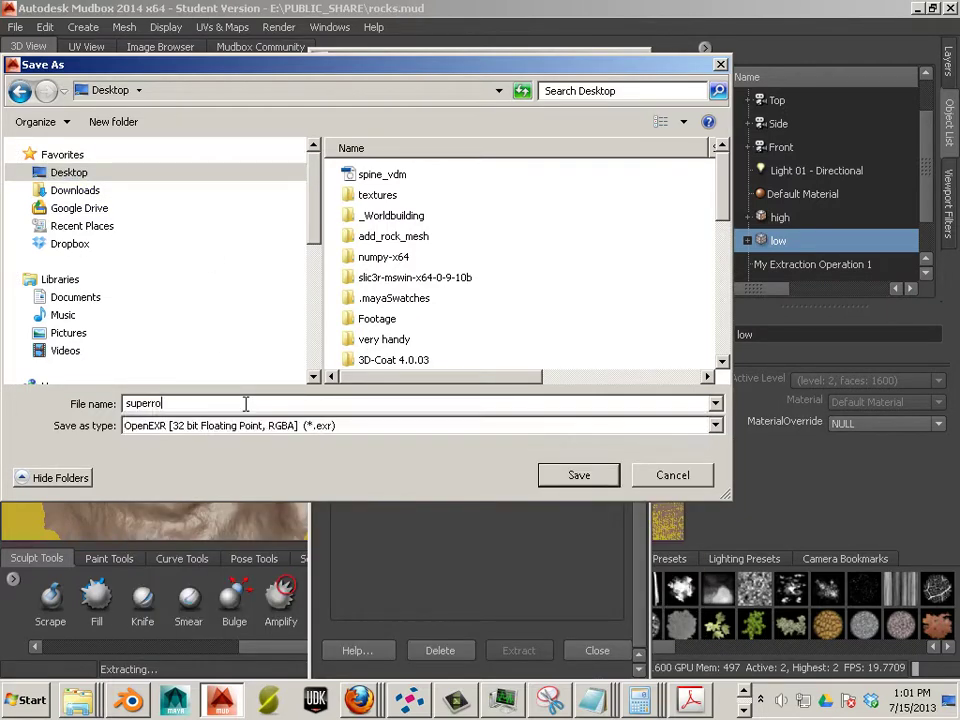
{"action": "key", "text": "BackSpace"}
{"action": "key", "text": "BackSpace"}
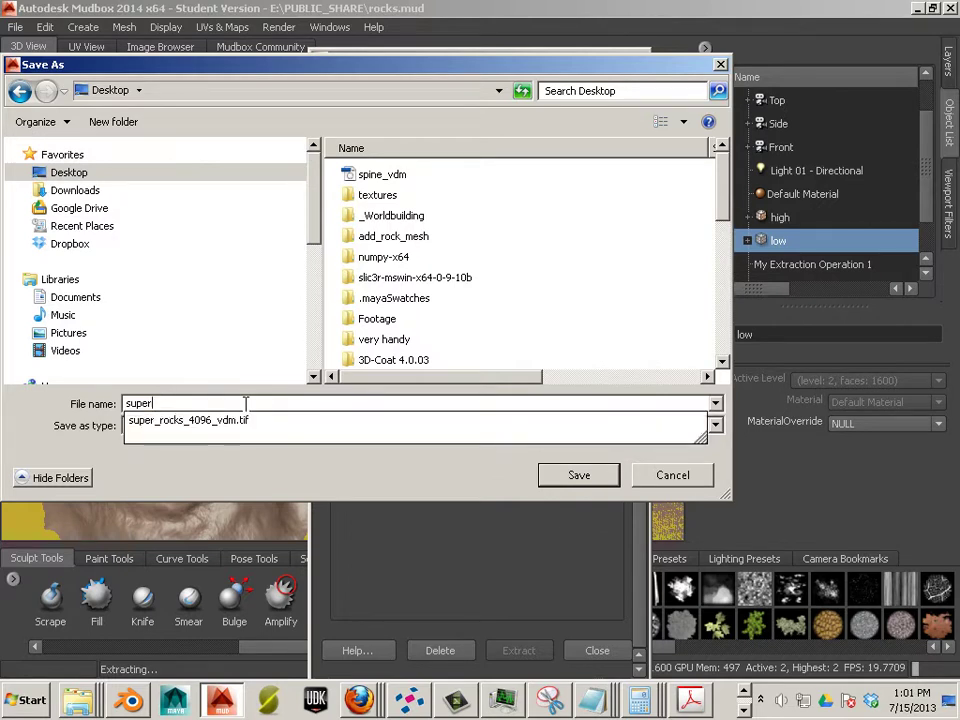
{"action": "key", "text": "Down"}
{"action": "key", "text": "Left"}
{"action": "key", "text": "Left"}
{"action": "key", "text": "Left"}
{"action": "key", "text": "Left"}
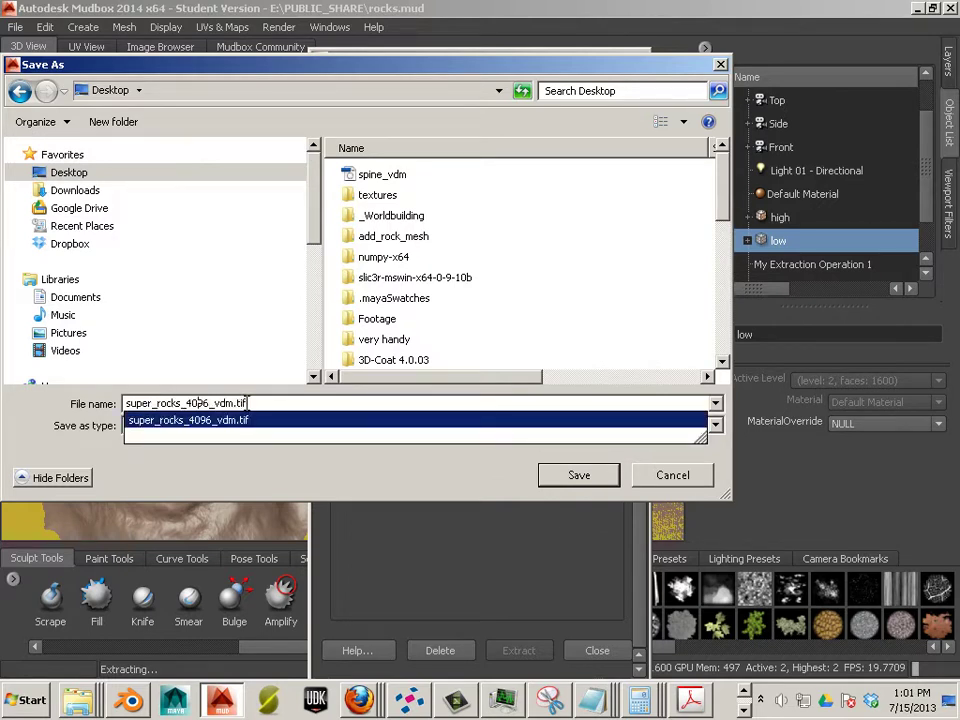
{"action": "key", "text": "BackSpace"}
{"action": "key", "text": "BackSpace"}
{"action": "key", "text": "BackSpace"}
{"action": "key", "text": "BackSpace"}
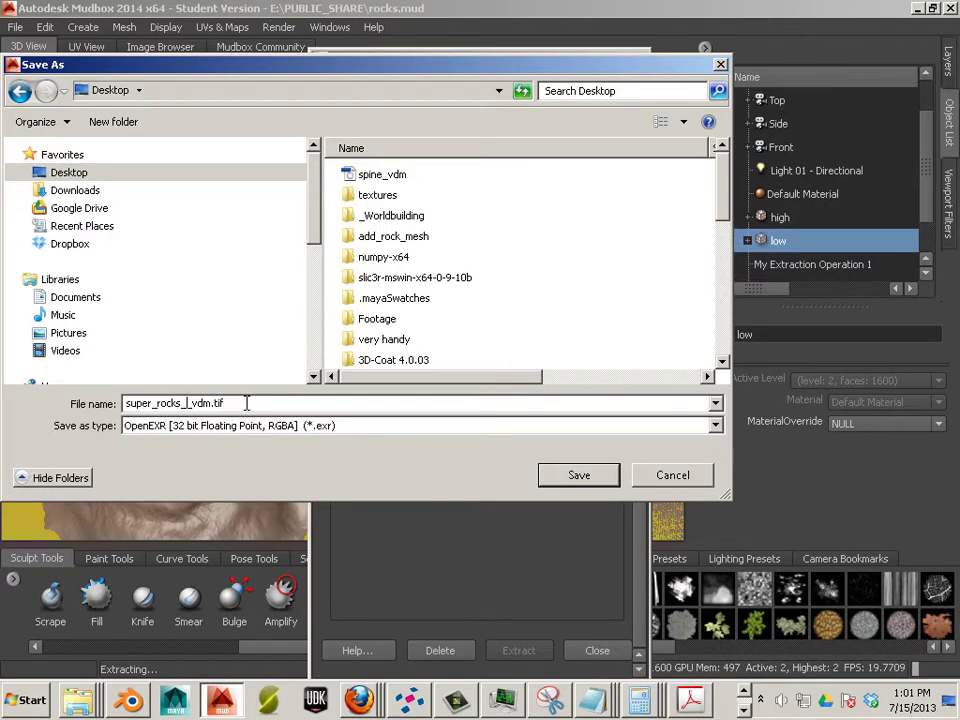
{"action": "type", "text": "1024_"}
{"action": "left_click", "coordinate": [572, 476]}
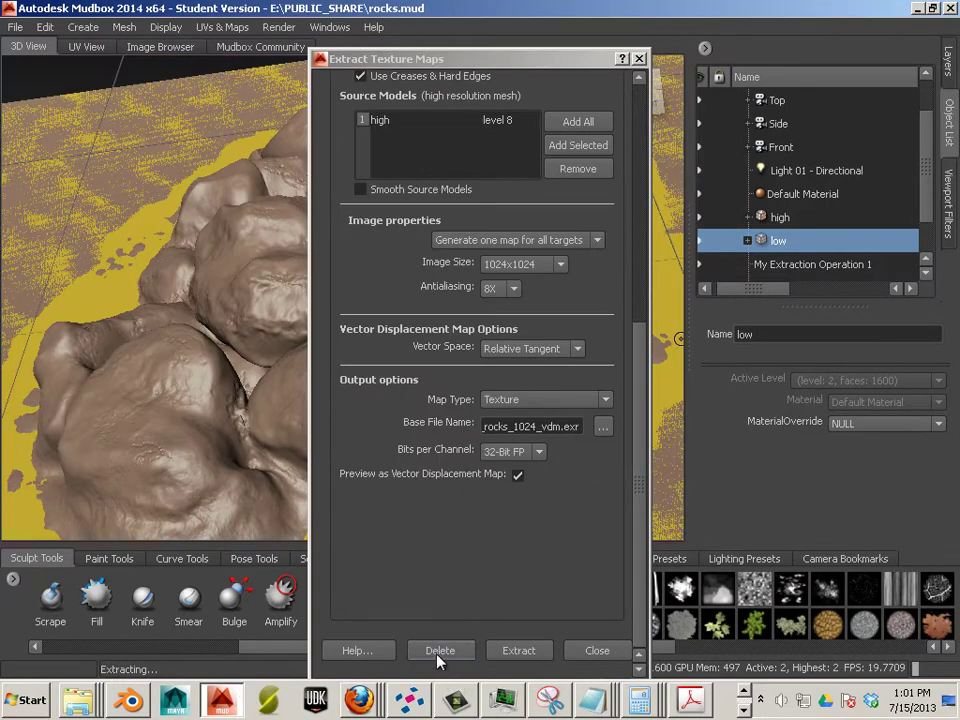
Extract the 1024 vector displacement map as OpenEXR and close the extraction results
{"action": "left_click", "coordinate": [520, 651]}
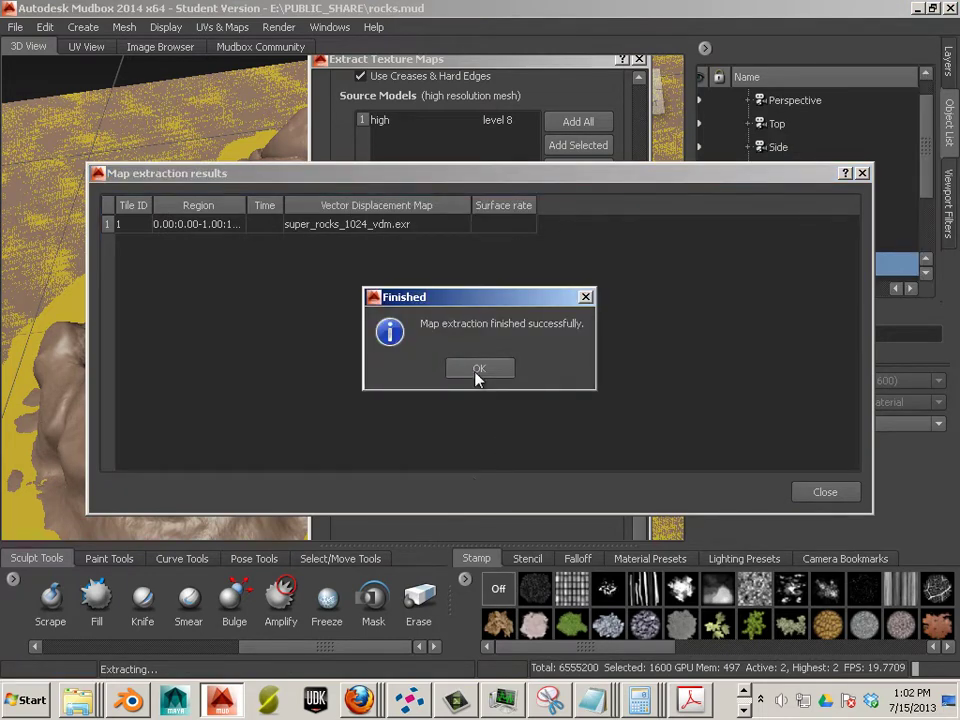
{"action": "left_click", "coordinate": [475, 373]}
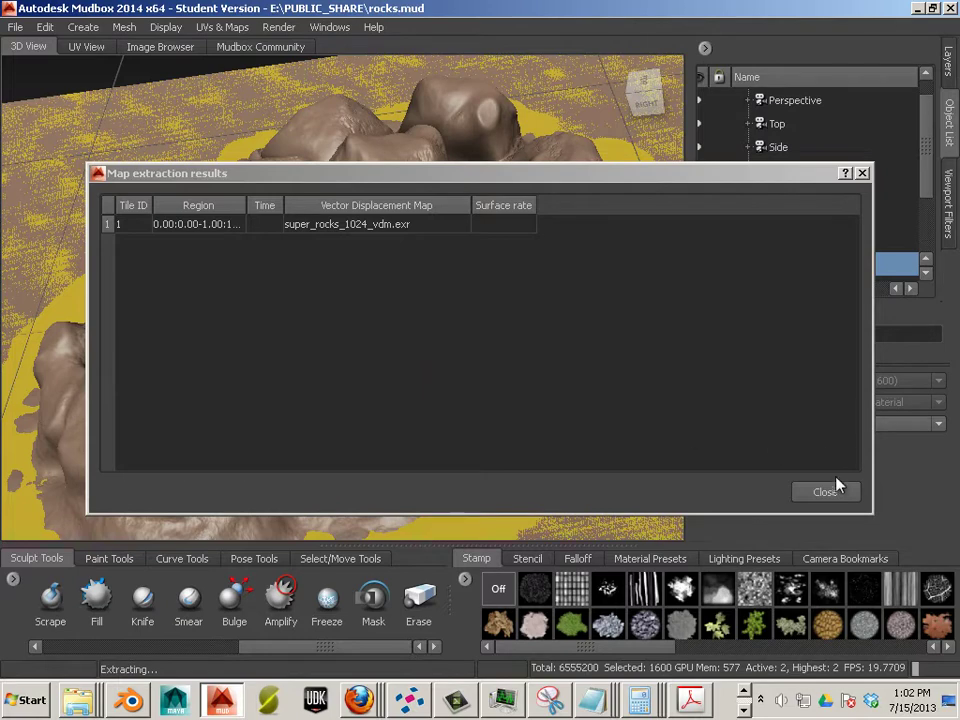
{"action": "left_click", "coordinate": [836, 489]}
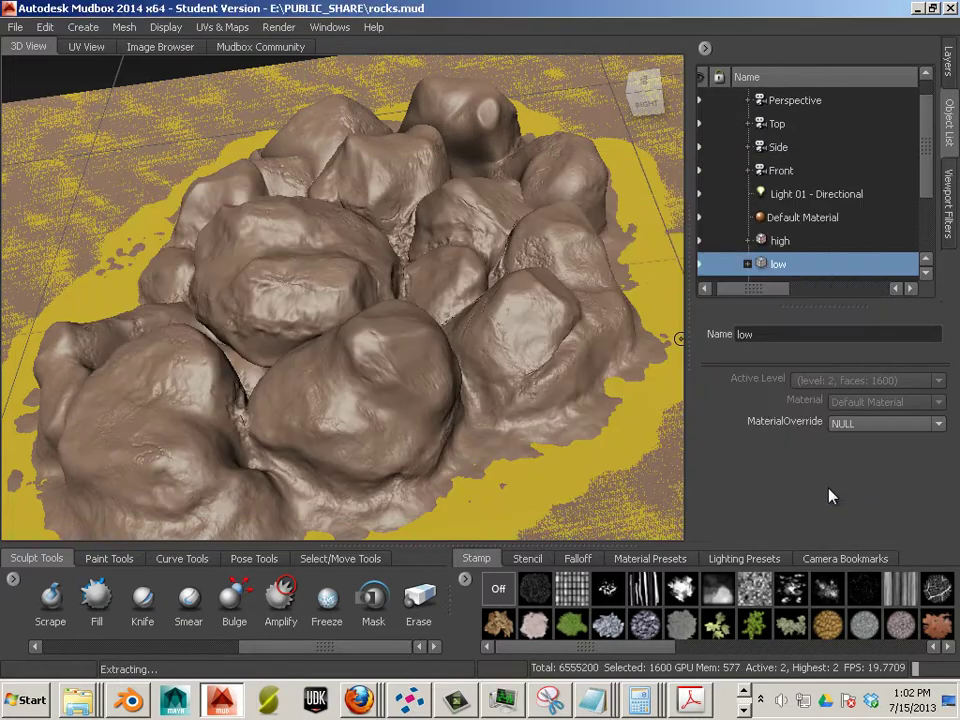
Start a new scene from the Plane starting point, discarding the changes to the rocks scene
{"action": "left_click", "coordinate": [233, 28]}
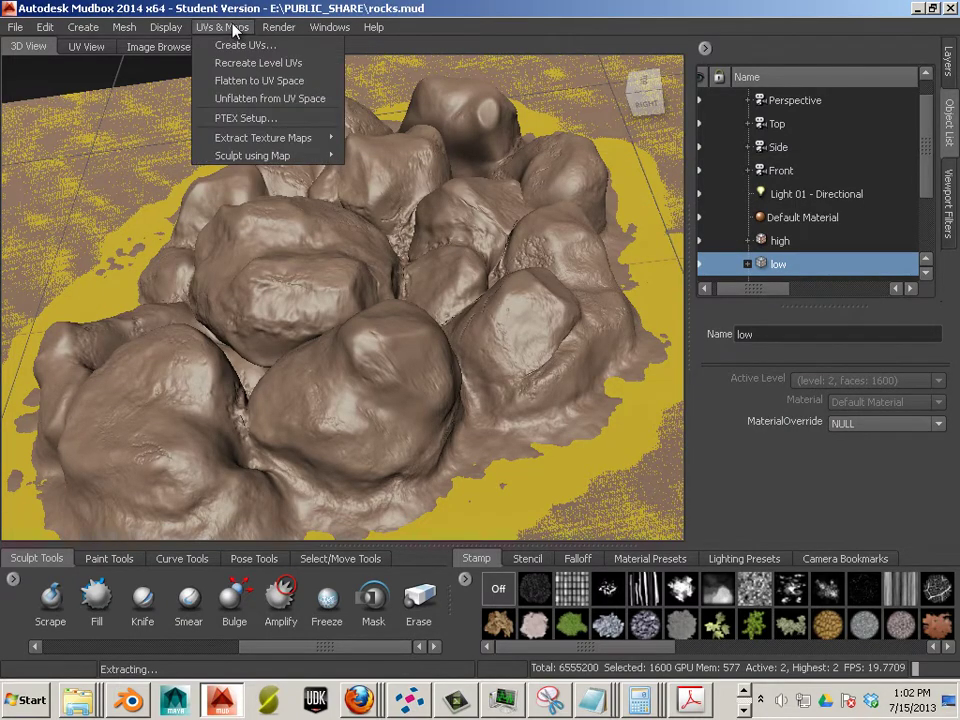
{"action": "mouse_move", "coordinate": [174, 31]}
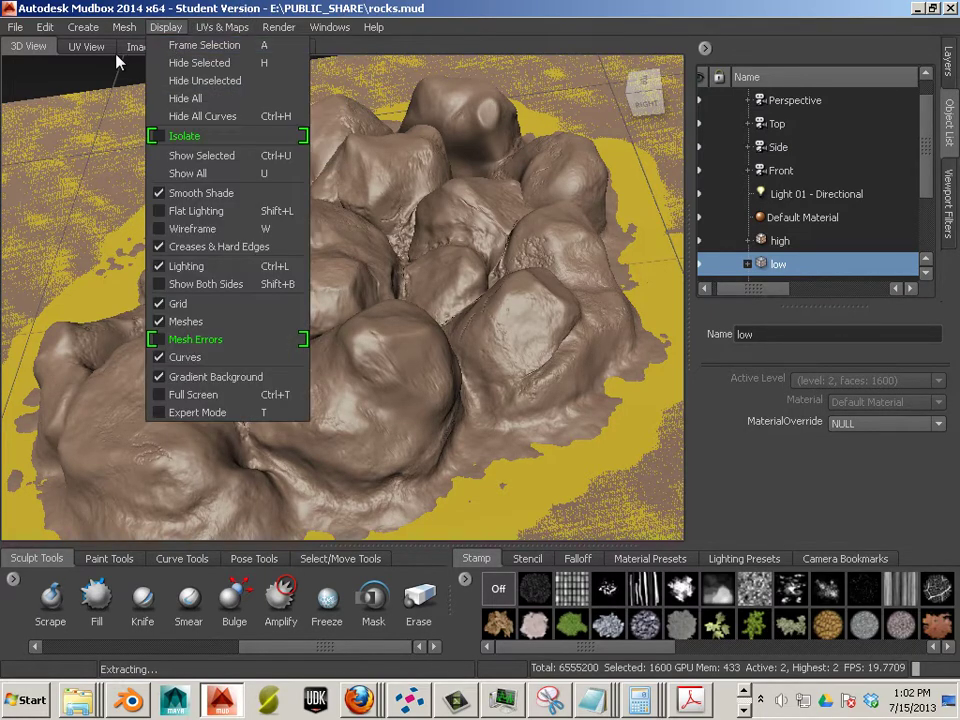
{"action": "left_click", "coordinate": [27, 44]}
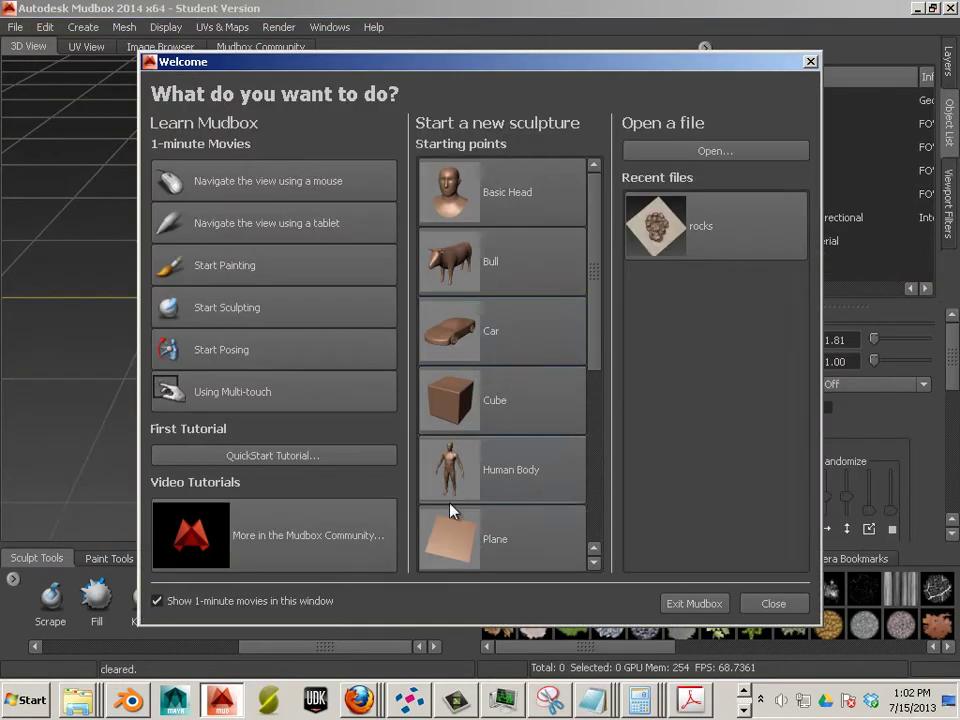
{"action": "left_click", "coordinate": [451, 518]}
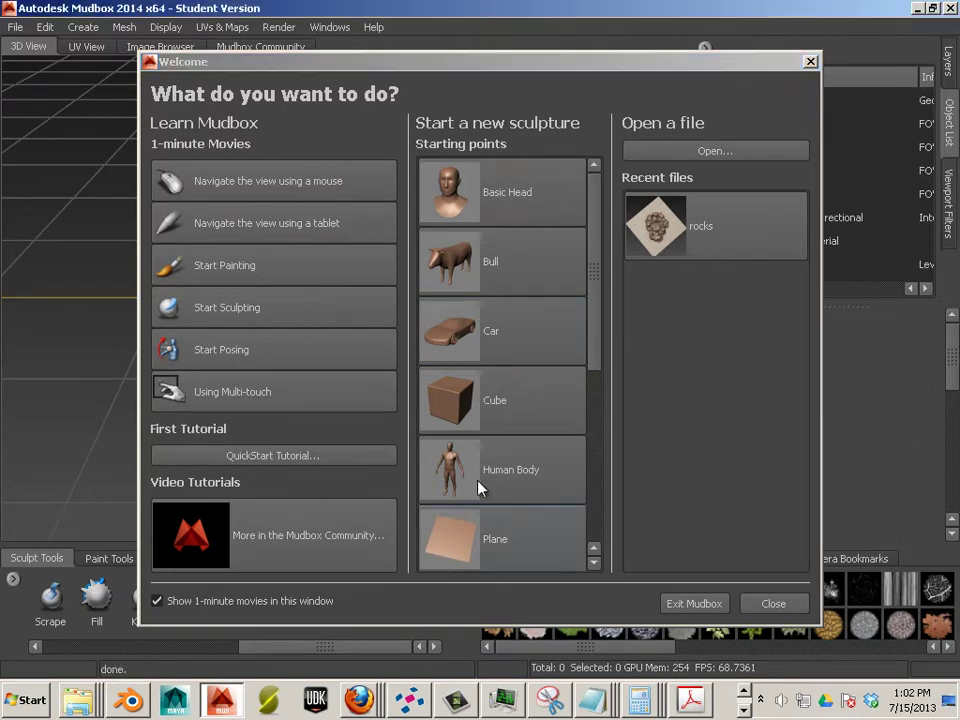
{"action": "left_click", "coordinate": [480, 535]}
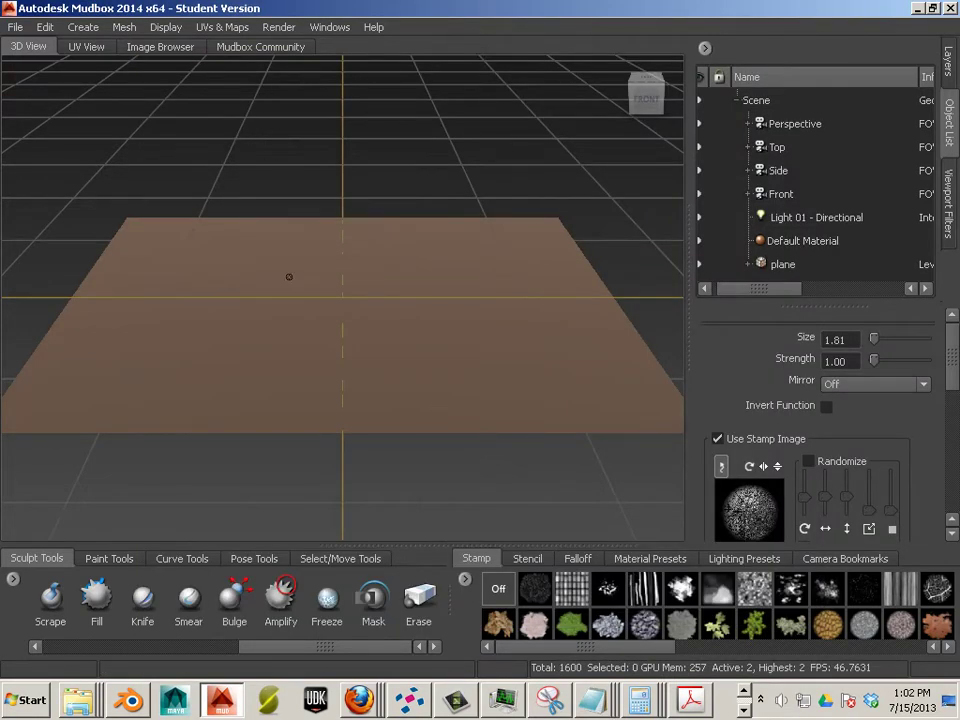
Add the super_rocks_1024_vdm EXR file from the Desktop as a new stamp
{"action": "left_click", "coordinate": [464, 578]}
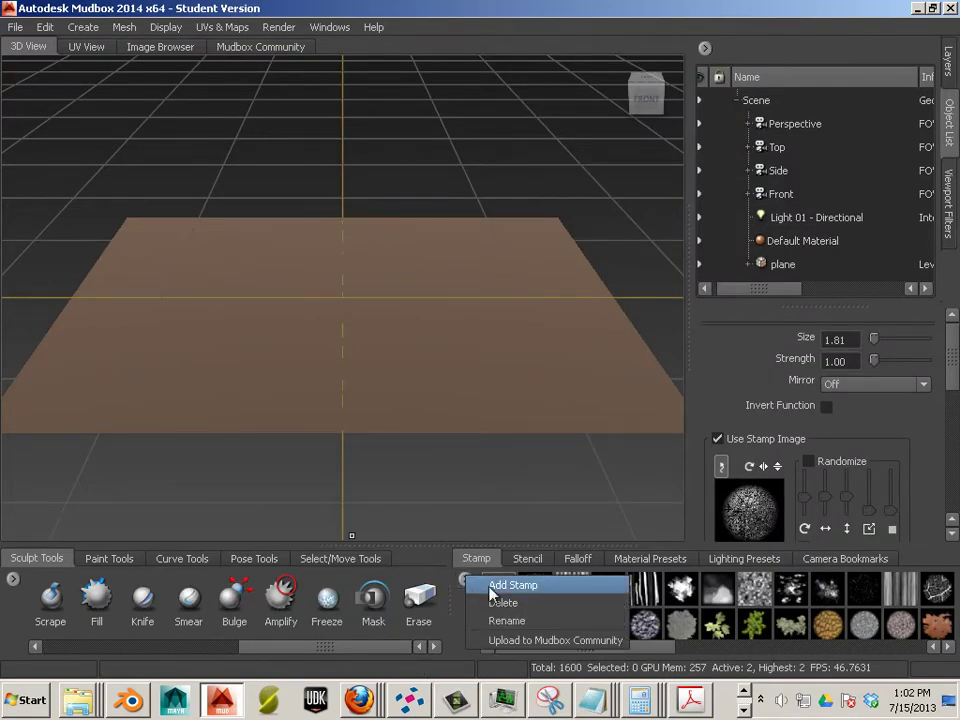
{"action": "left_click", "coordinate": [505, 586]}
{"action": "left_click", "coordinate": [80, 176]}
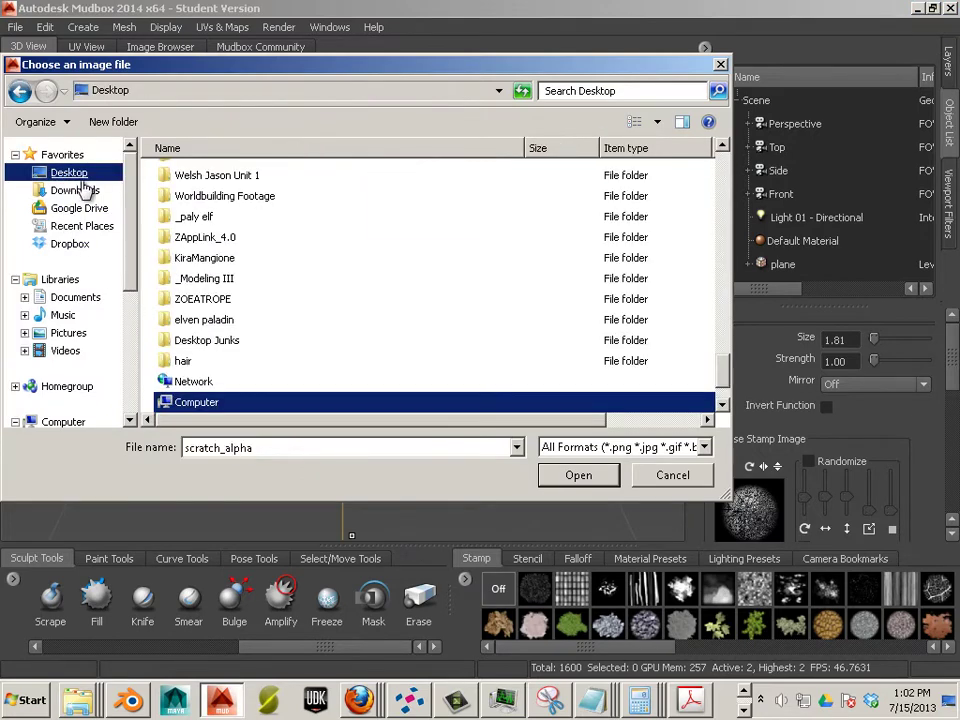
{"action": "scroll", "coordinate": [294, 311], "scroll_direction": "up", "scroll_amount": 10}
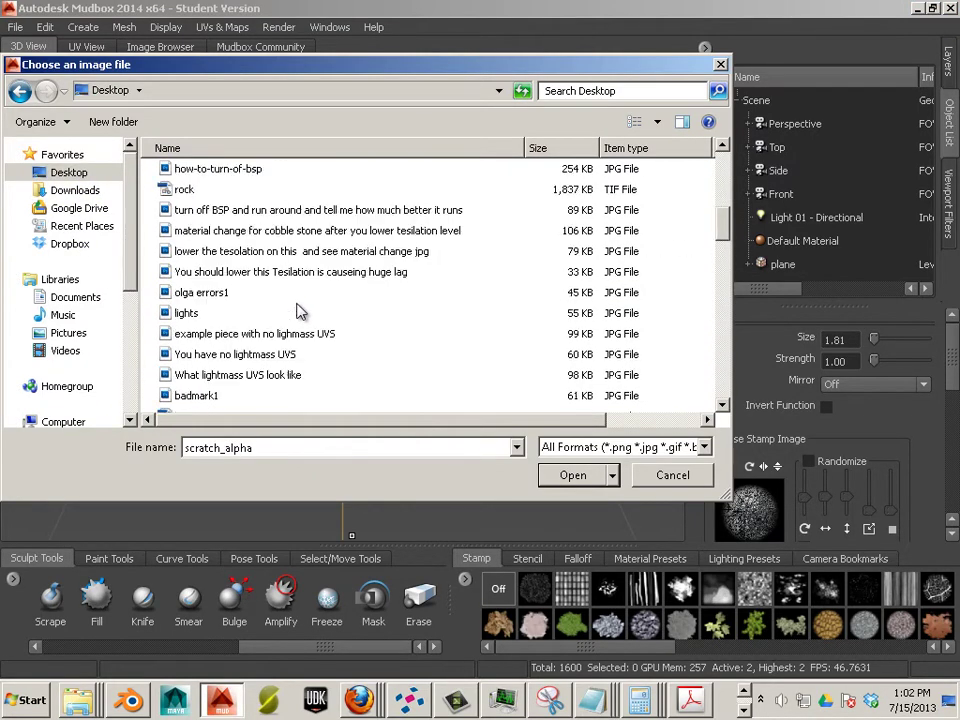
{"action": "scroll", "coordinate": [298, 300], "scroll_direction": "up", "scroll_amount": 5}
{"action": "left_click", "coordinate": [245, 176]}
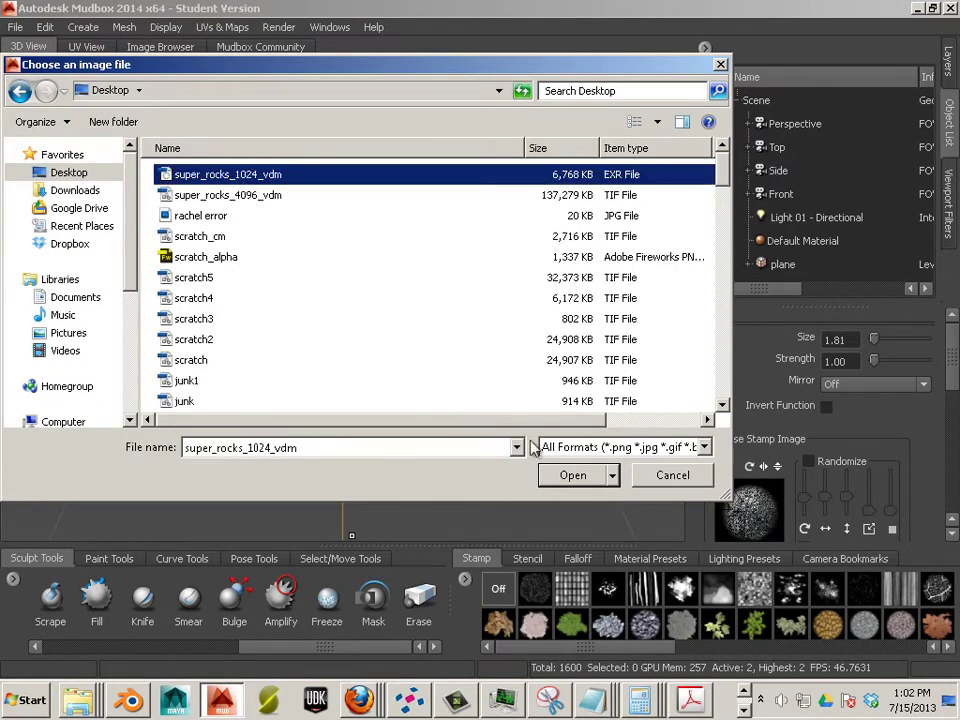
{"action": "left_click", "coordinate": [558, 476]}
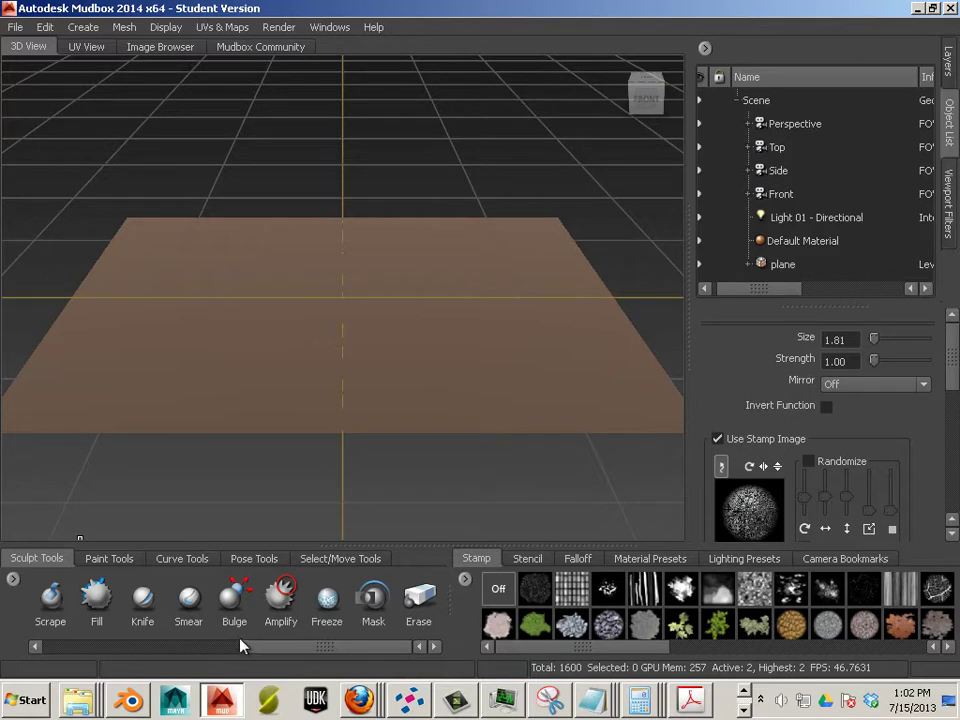
Activate the Sculpt tool, subdivide the plane up to level 9 and step back down to level 8
{"action": "left_click", "coordinate": [240, 646]}
{"action": "left_click", "coordinate": [66, 612]}
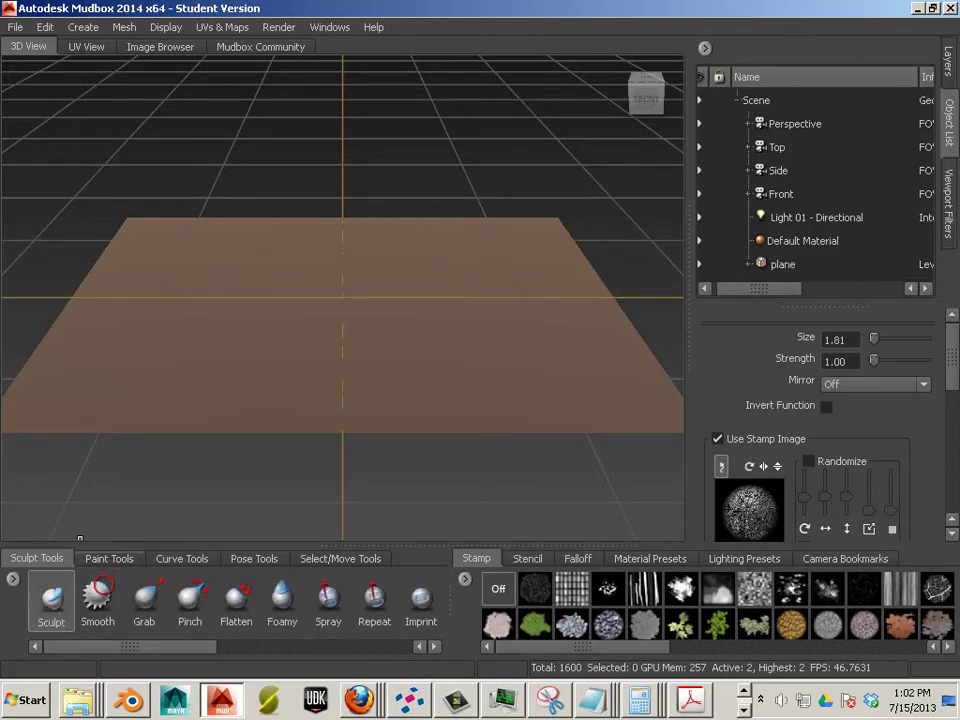
{"action": "key", "text": "shift+d"}
{"action": "key", "text": "shift+d"}
{"action": "key", "text": "shift+d"}
{"action": "key", "text": "shift+d"}
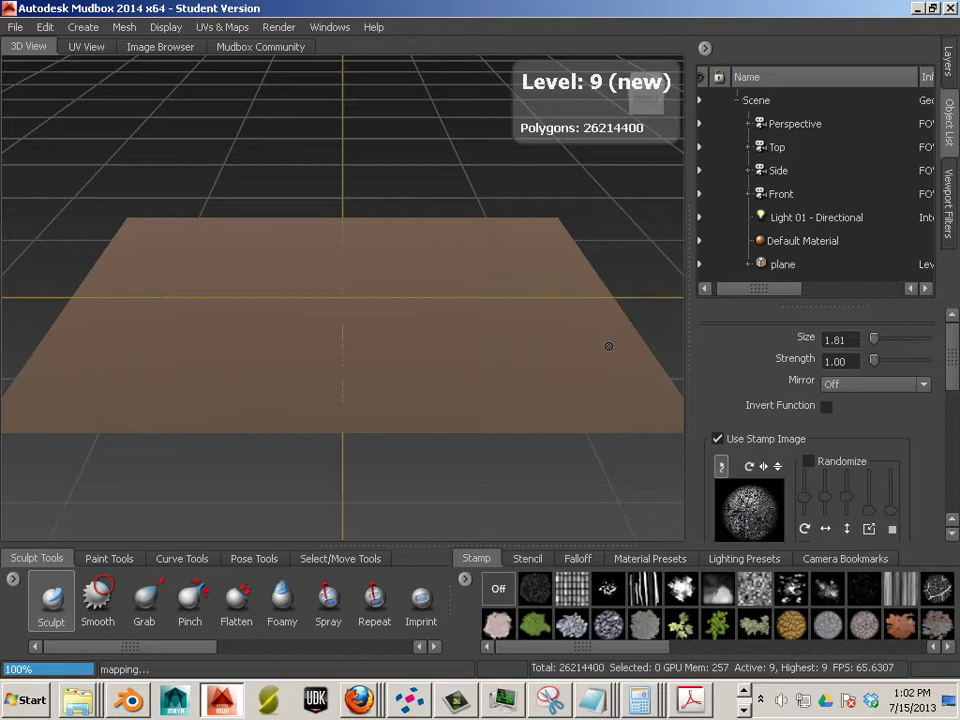
{"action": "key", "text": "Page_Down"}
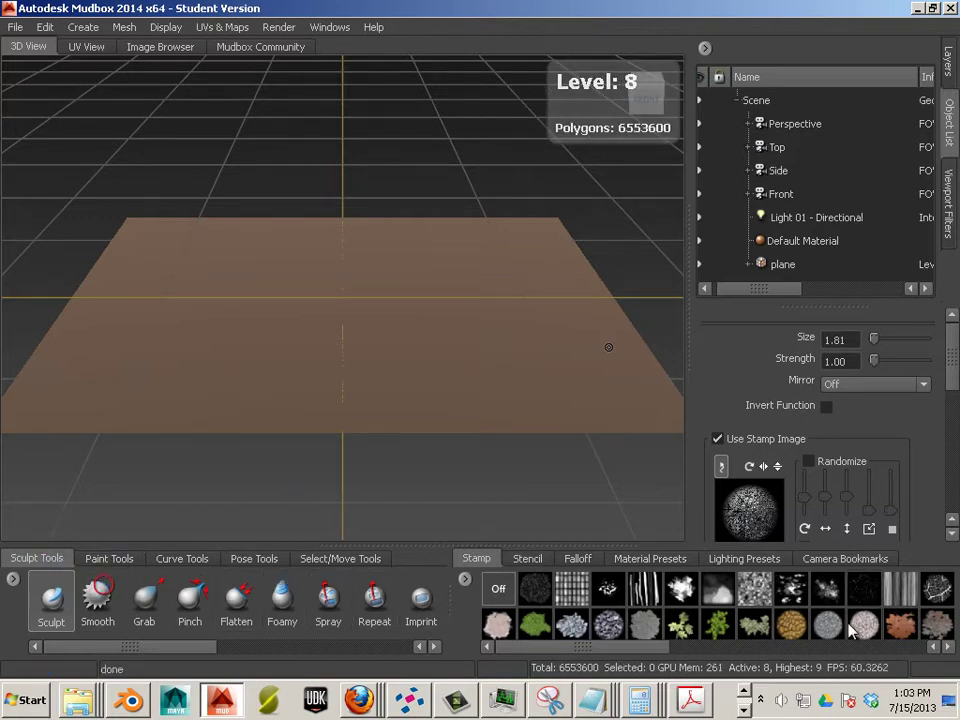
Choose the added rocks stamp for the Sculpt tool, with brush size about 42 and strength 73.70
{"action": "left_click_drag", "start_coordinate": [630, 647], "coordinate": [904, 650]}
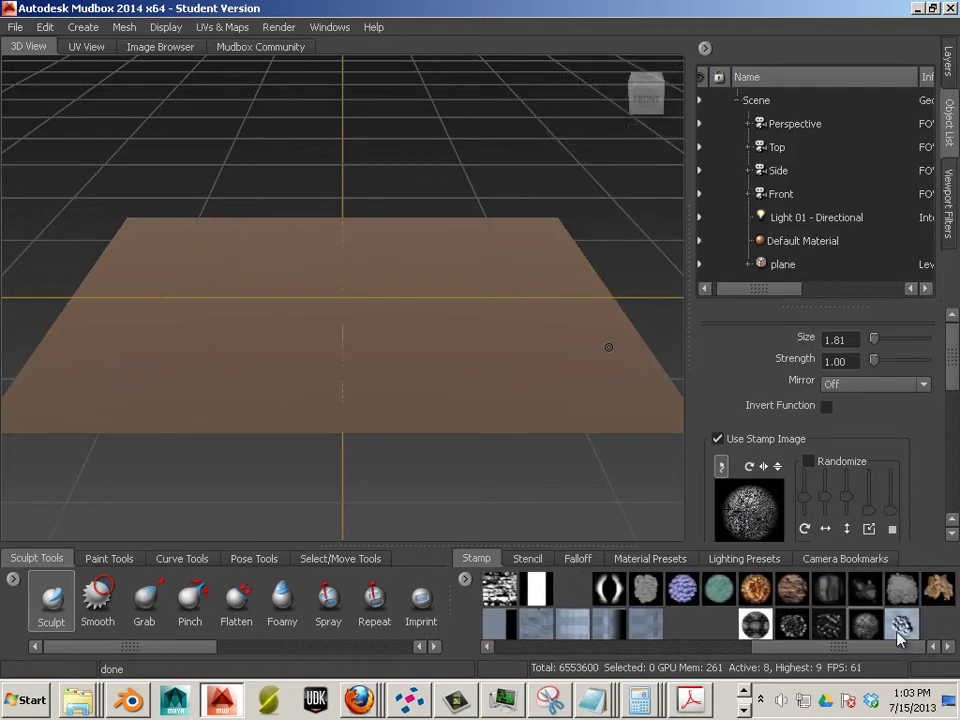
{"action": "left_click", "coordinate": [898, 636]}
{"action": "left_click_drag", "start_coordinate": [631, 212], "coordinate": [448, 309], "text": "alt"}
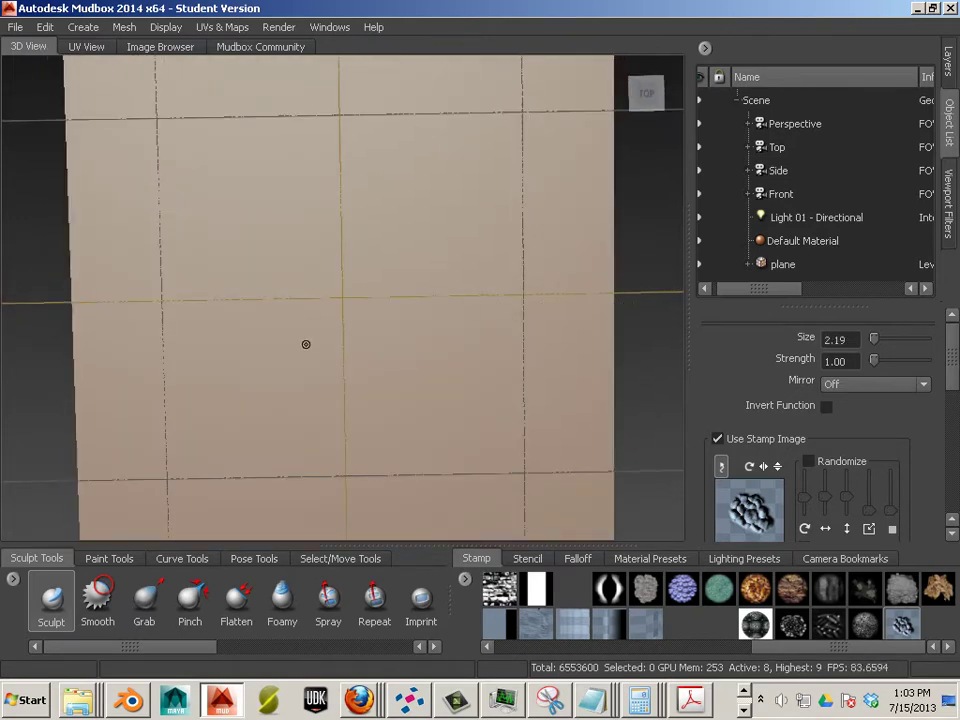
{"action": "mouse_move", "coordinate": [306, 344]}
{"action": "left_mouse_down"}
{"action": "mouse_move", "coordinate": [349, 302]}
{"action": "mouse_move", "coordinate": [339, 300]}
{"action": "left_mouse_up"}
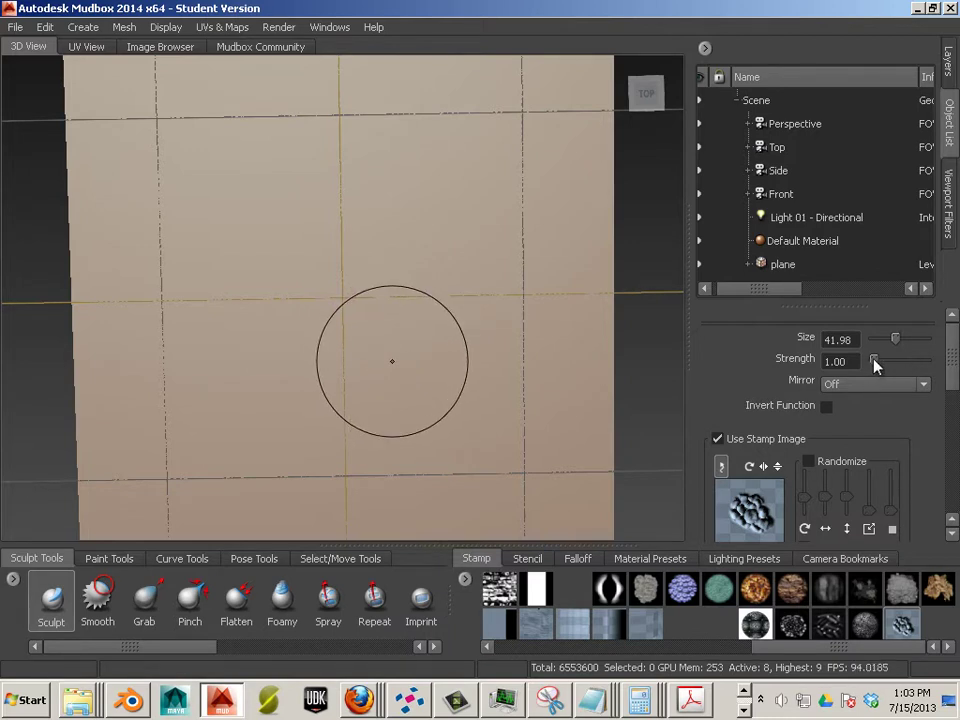
{"action": "left_click_drag", "start_coordinate": [874, 361], "coordinate": [913, 364]}
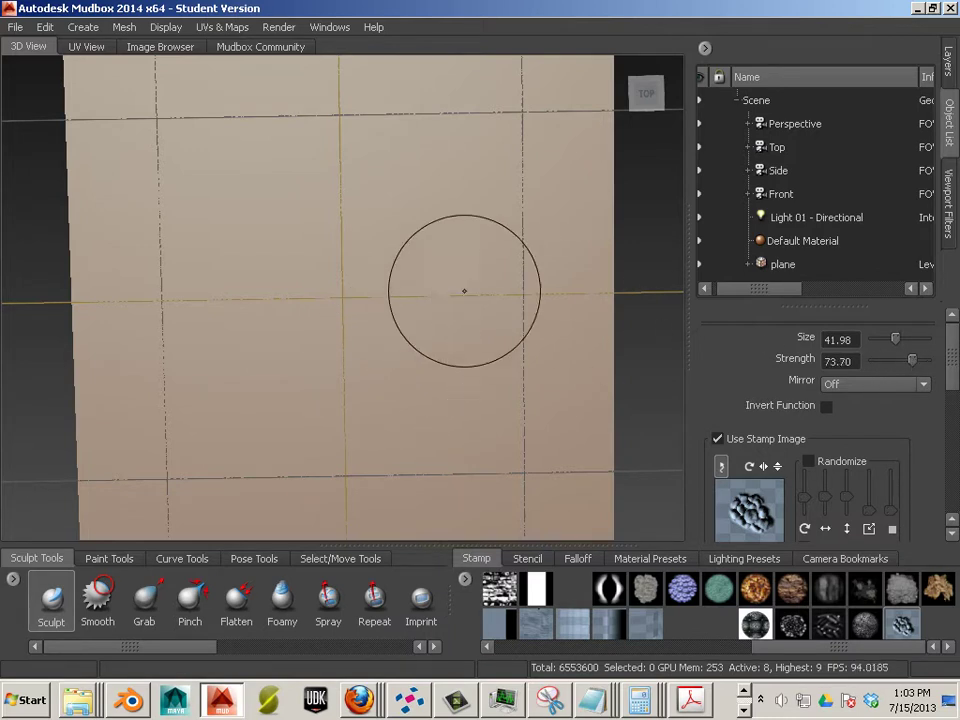
Try stamping rock clusters near the centre of the plane, and undo both strokes
{"action": "left_click", "coordinate": [358, 318]}
{"action": "left_click_drag", "start_coordinate": [355, 375], "coordinate": [337, 381]}
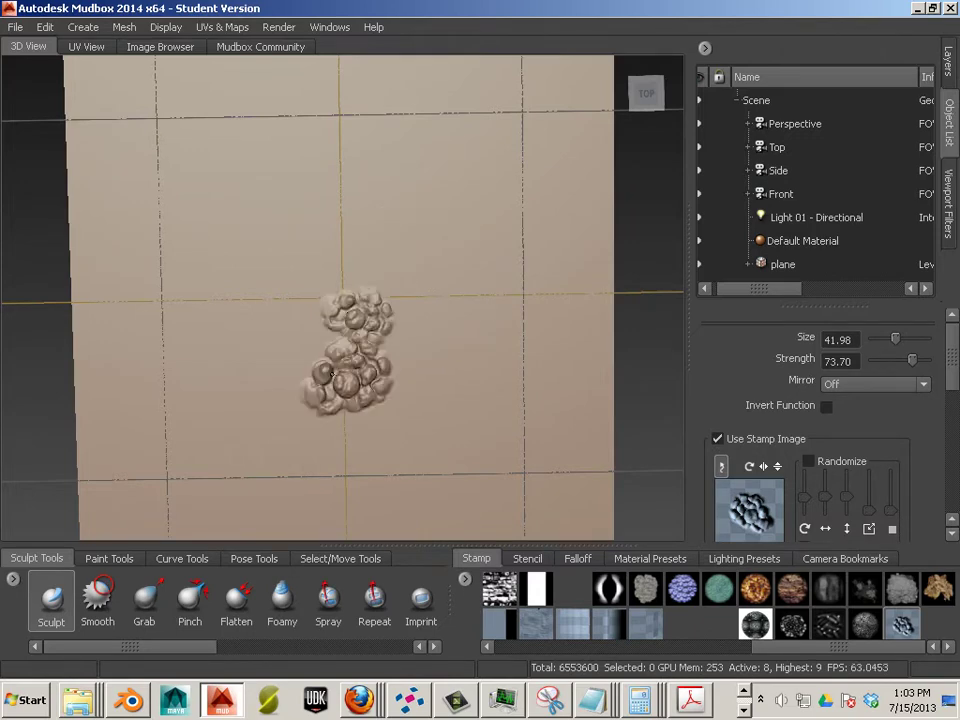
{"action": "mouse_move", "coordinate": [244, 418]}
{"action": "left_mouse_down", "text": "alt"}
{"action": "mouse_move", "coordinate": [223, 367]}
{"action": "mouse_move", "coordinate": [238, 385]}
{"action": "left_mouse_up", "text": "alt"}
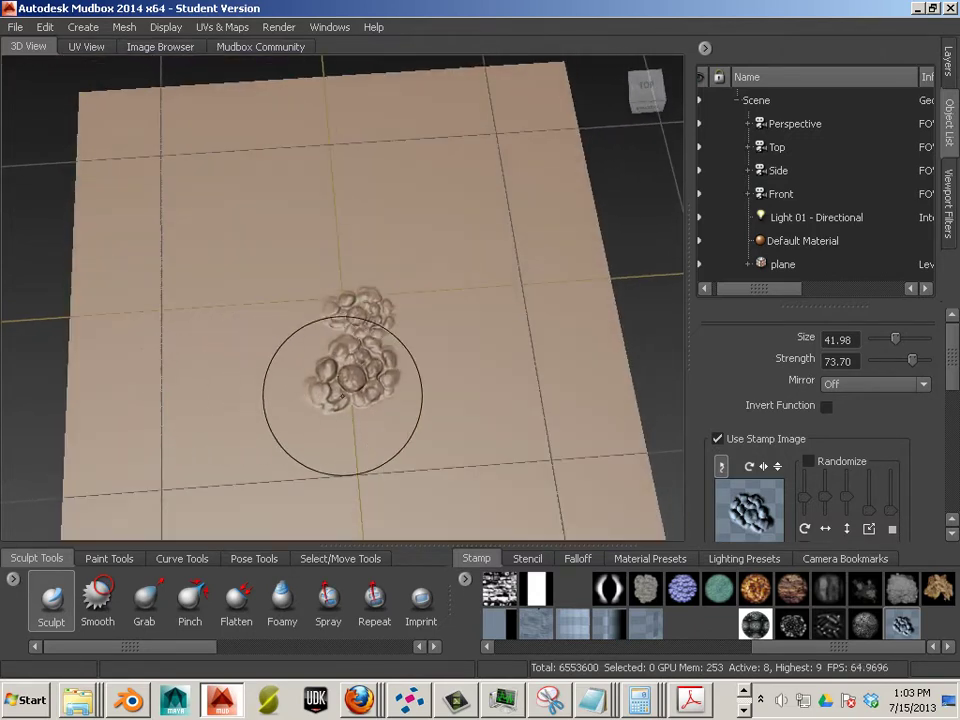
{"action": "key", "text": "ctrl+z"}
{"action": "key", "text": "ctrl+z"}
Try a rock stroke on the plane with Buildup lowered to 45.60, and undo the stroke
{"action": "left_click_drag", "start_coordinate": [952, 372], "coordinate": [952, 469]}
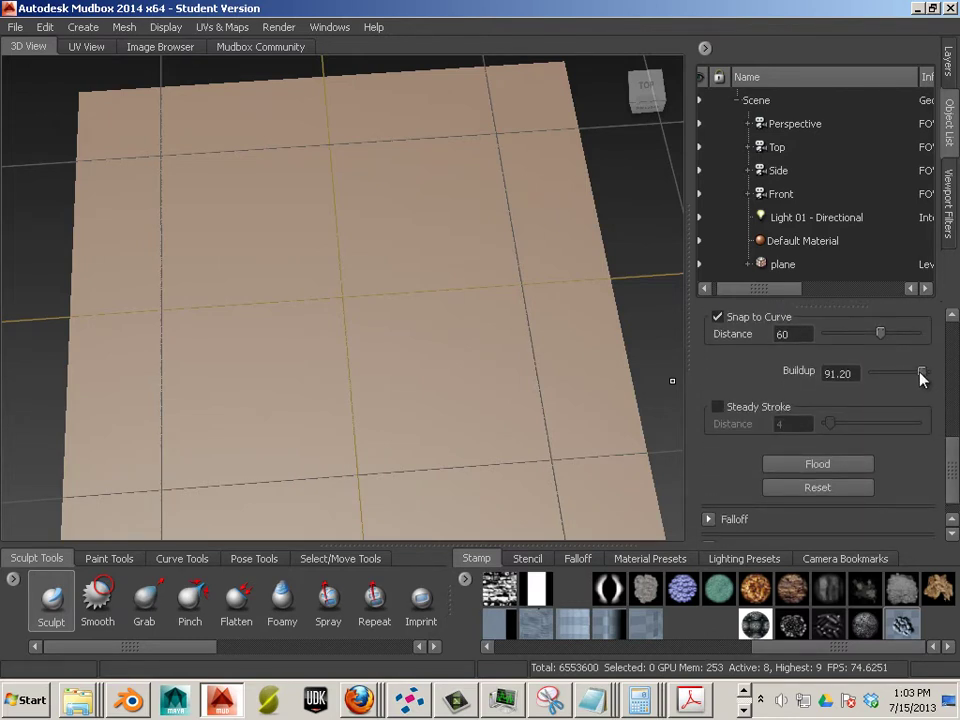
{"action": "left_click_drag", "start_coordinate": [921, 375], "coordinate": [897, 375]}
{"action": "left_click_drag", "start_coordinate": [378, 376], "coordinate": [414, 420]}
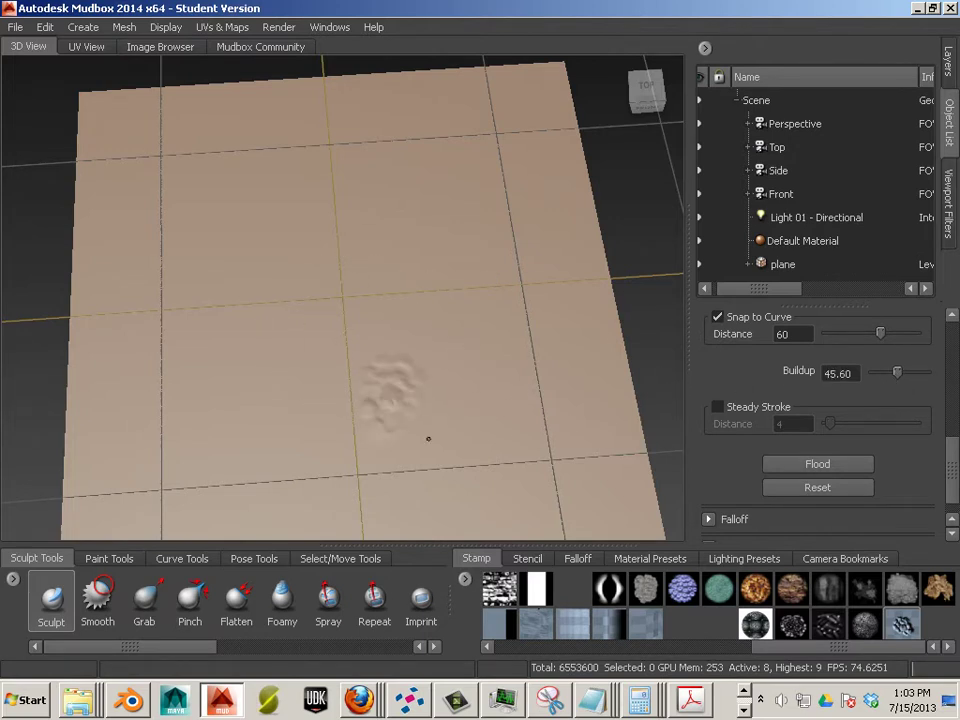
{"action": "key", "text": "ctrl+z"}
Set Buildup to 100 and stamp overlapping rock clusters to cover the middle of the plane with rocks
{"action": "left_click_drag", "start_coordinate": [897, 372], "coordinate": [938, 375]}
{"action": "mouse_move", "coordinate": [411, 331]}
{"action": "left_mouse_down"}
{"action": "mouse_move", "coordinate": [290, 405]}
{"action": "mouse_move", "coordinate": [226, 395]}
{"action": "left_mouse_up"}
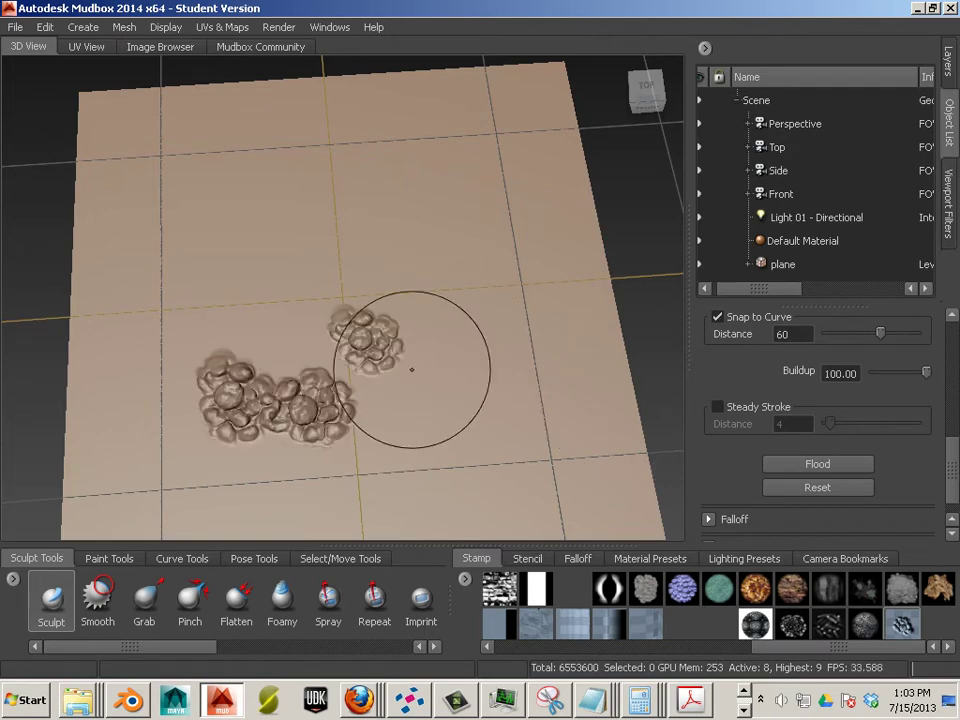
{"action": "left_click_drag", "start_coordinate": [557, 356], "coordinate": [471, 332], "text": "alt"}
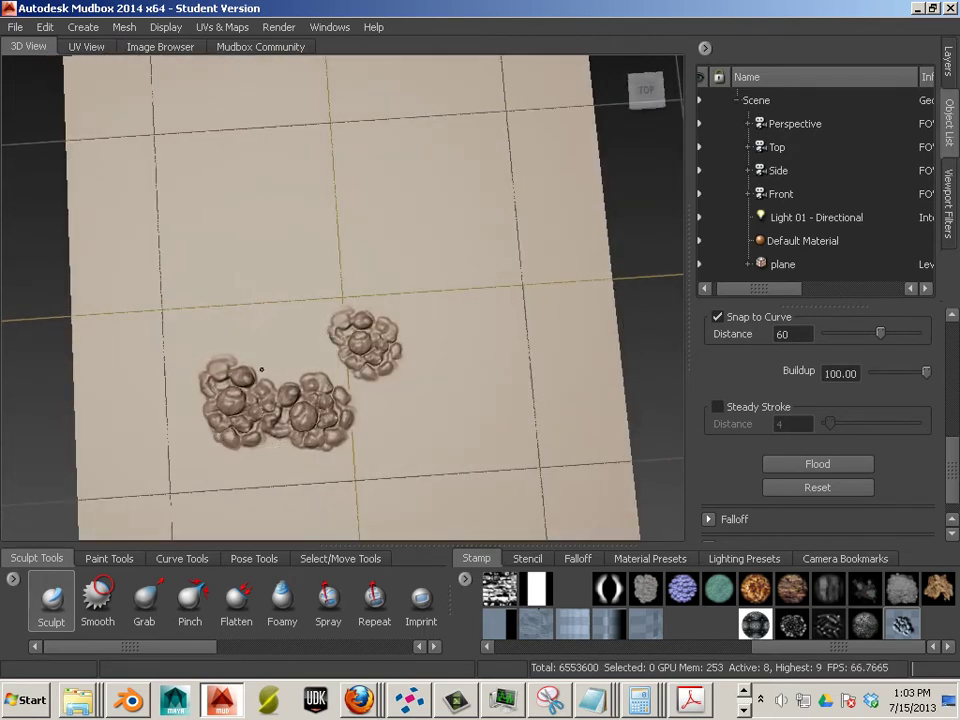
{"action": "left_click_drag", "start_coordinate": [310, 402], "coordinate": [368, 333]}
{"action": "left_click_drag", "start_coordinate": [296, 352], "coordinate": [253, 360]}
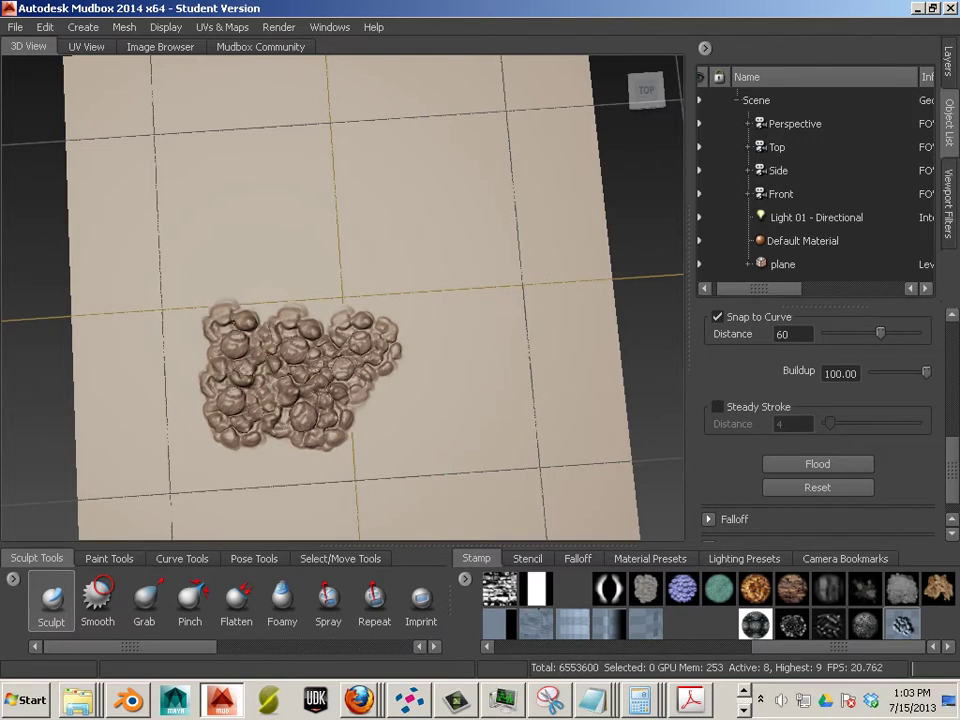
{"action": "mouse_move", "coordinate": [262, 283]}
{"action": "left_mouse_down"}
{"action": "mouse_move", "coordinate": [316, 290]}
{"action": "mouse_move", "coordinate": [304, 305]}
{"action": "left_mouse_up"}
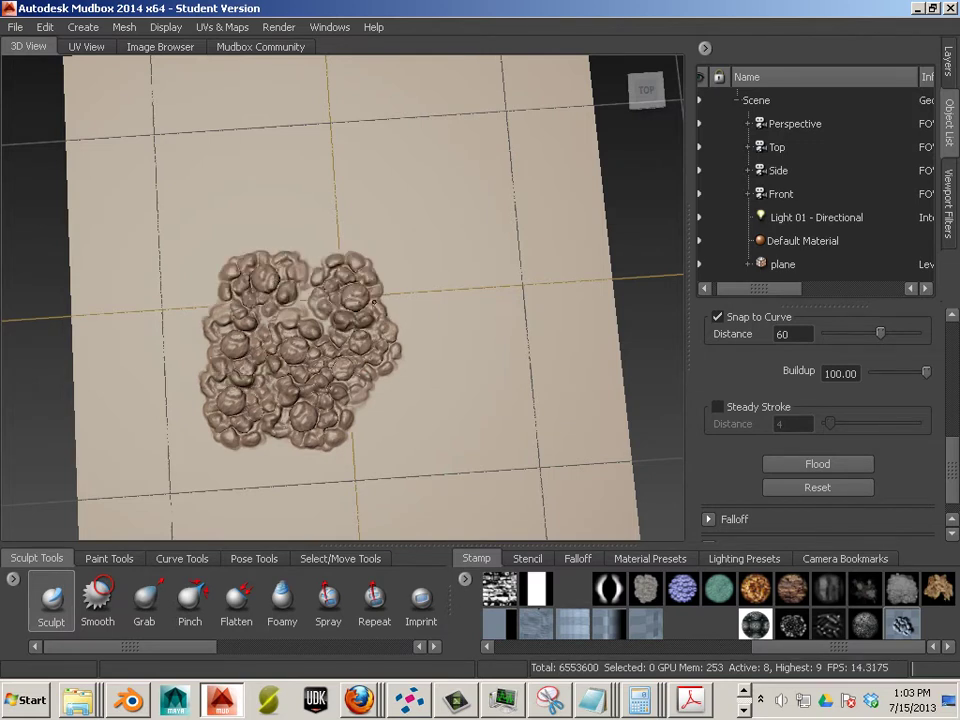
{"action": "left_click_drag", "start_coordinate": [321, 245], "coordinate": [329, 236]}
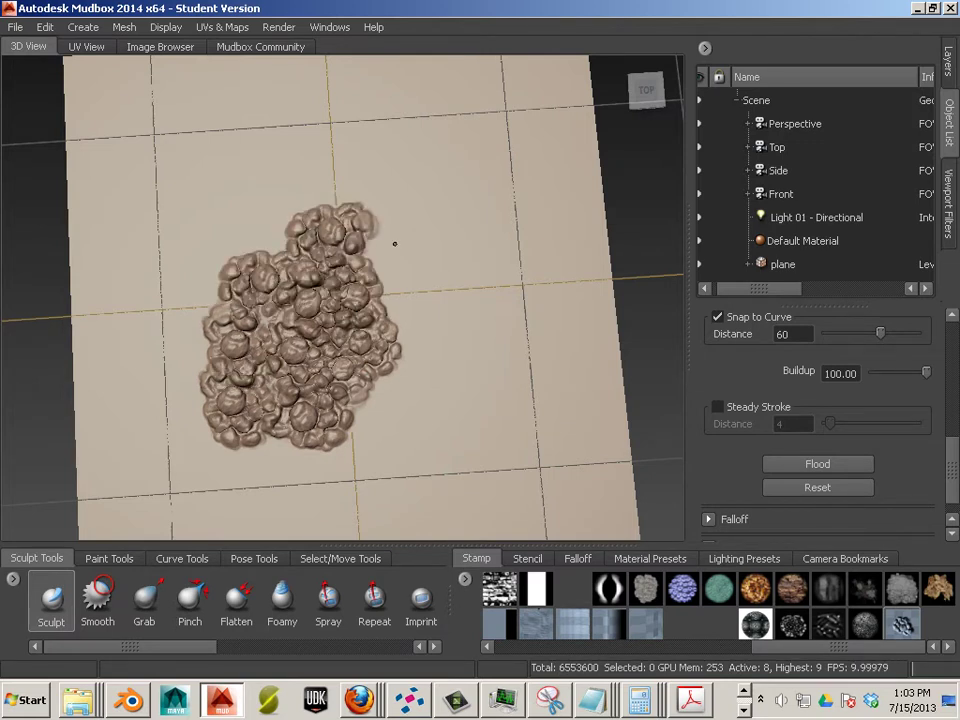
{"action": "left_click_drag", "start_coordinate": [408, 260], "coordinate": [426, 352]}
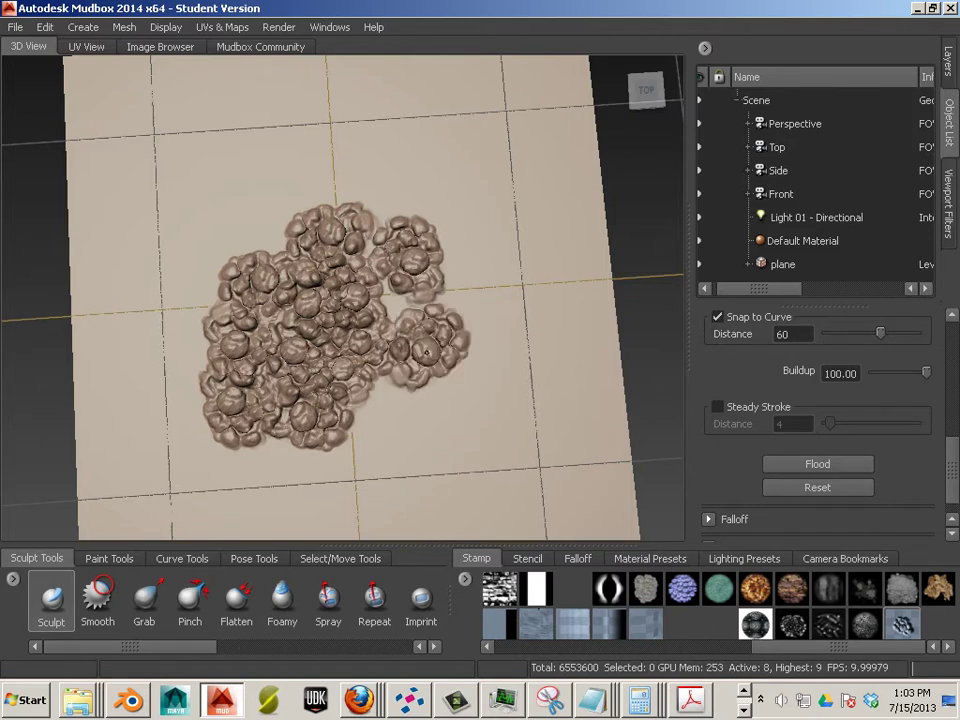
{"action": "left_click_drag", "start_coordinate": [396, 300], "coordinate": [410, 285]}
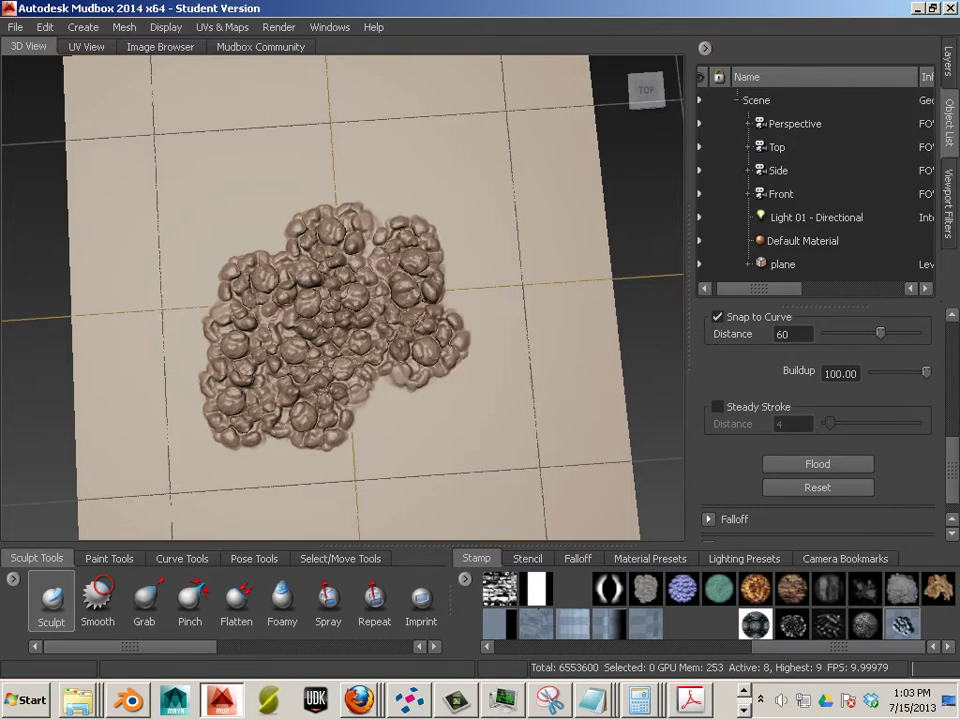
{"action": "left_click", "coordinate": [492, 303]}
{"action": "left_click", "coordinate": [489, 384]}
{"action": "left_click", "coordinate": [400, 402]}
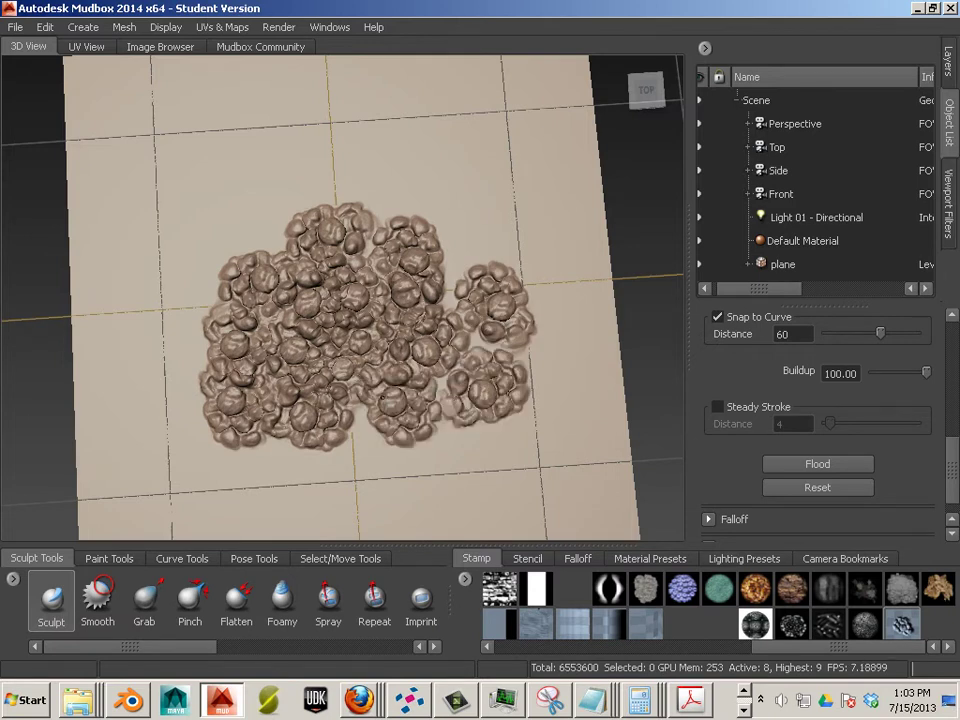
{"action": "left_click", "coordinate": [354, 455]}
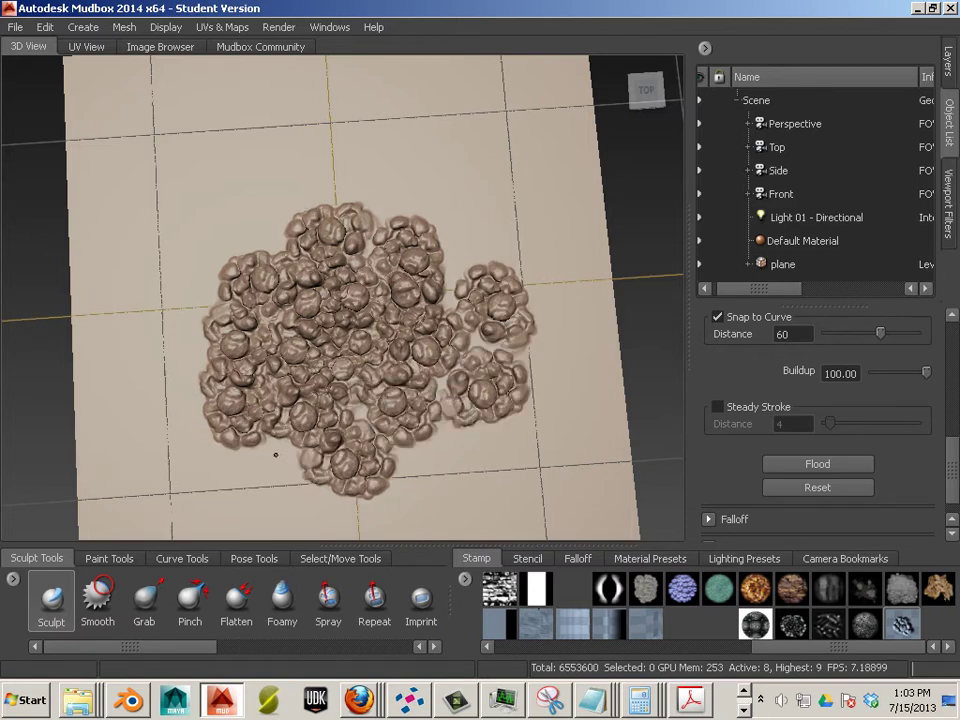
{"action": "left_click", "coordinate": [256, 457]}
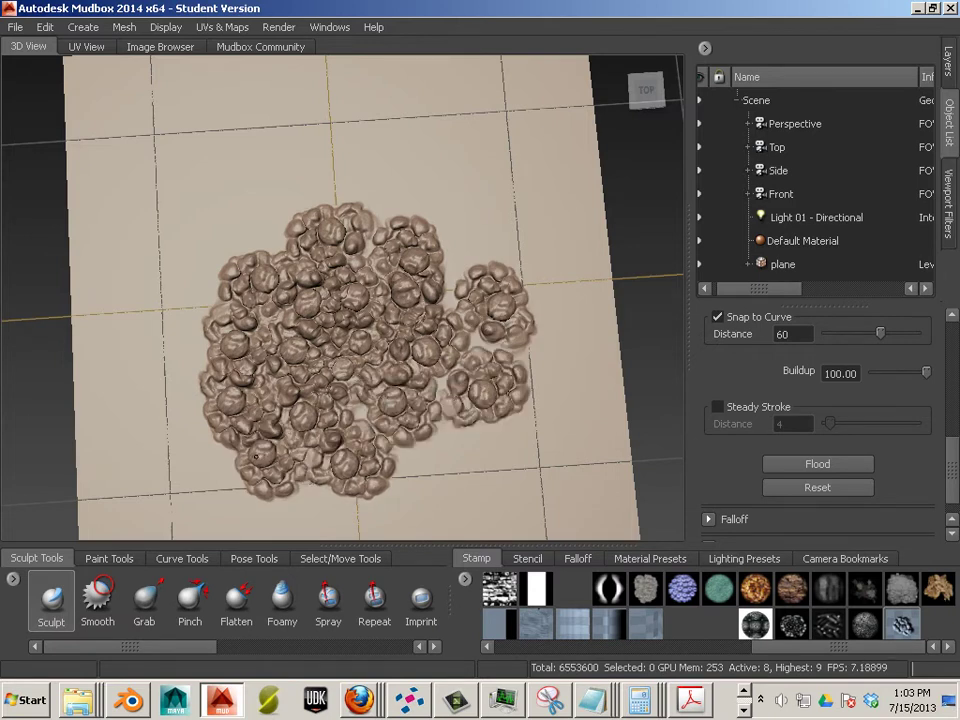
{"action": "left_click", "coordinate": [194, 445]}
{"action": "left_click", "coordinate": [180, 346]}
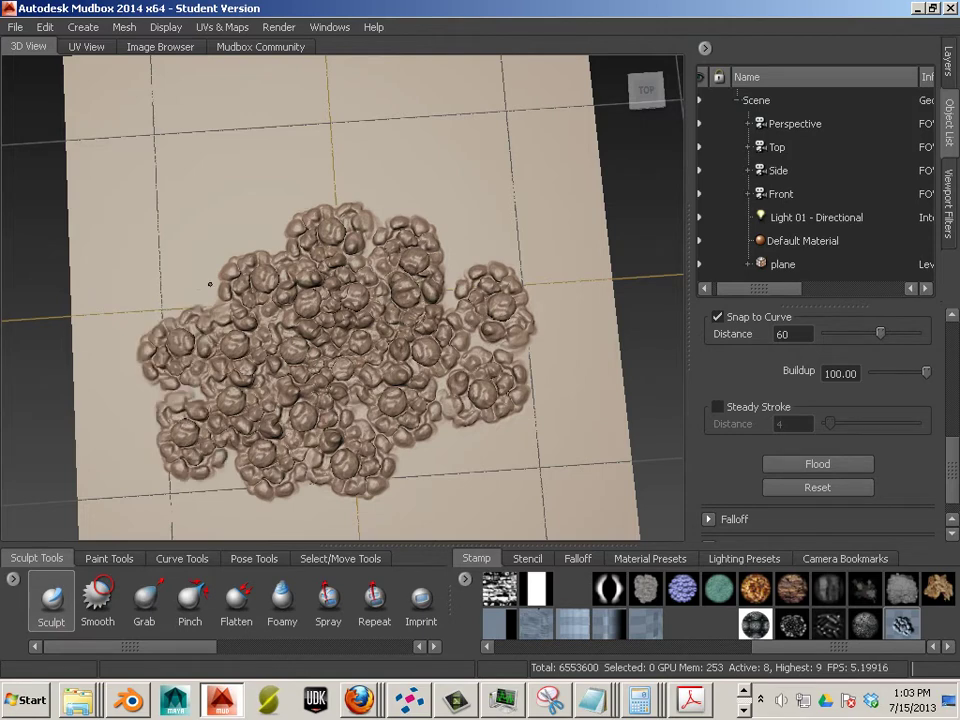
{"action": "left_click", "coordinate": [210, 280]}
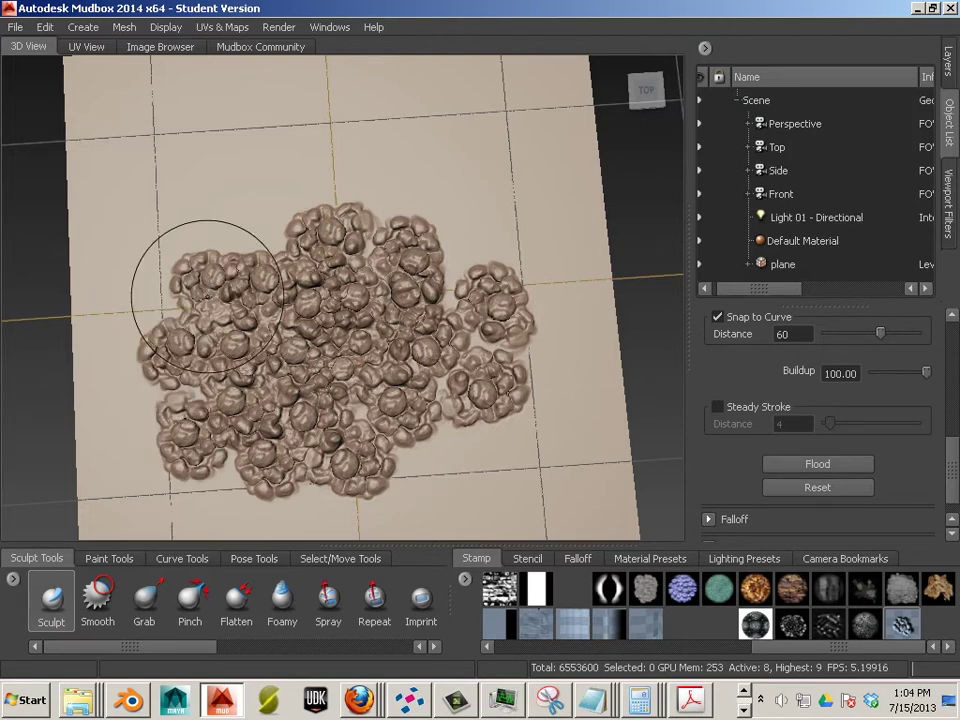
Inspect the stamped rocks up close from above and from a low angle
{"action": "right_click_drag", "start_coordinate": [207, 297], "coordinate": [44, 295], "text": "alt"}
{"action": "scroll", "coordinate": [43, 295], "scroll_direction": "up", "scroll_amount": 3}
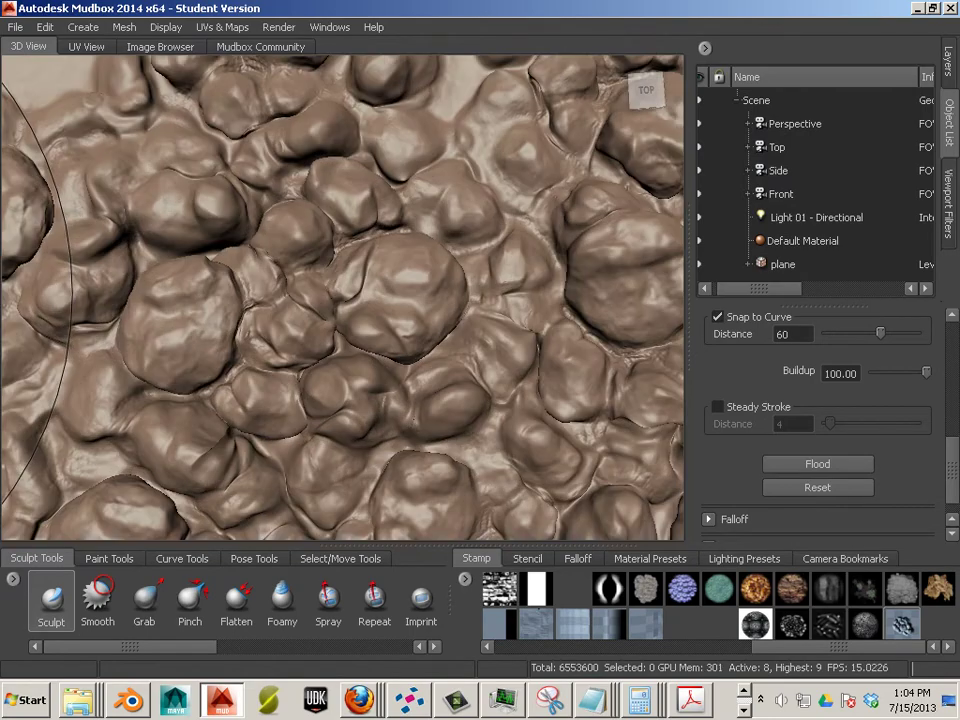
{"action": "mouse_move", "coordinate": [440, 360]}
{"action": "left_mouse_down", "text": "alt"}
{"action": "mouse_move", "coordinate": [438, 265]}
{"action": "mouse_move", "coordinate": [415, 215]}
{"action": "left_mouse_up", "text": "alt"}
{"action": "right_click_drag", "start_coordinate": [380, 330], "coordinate": [464, 340], "text": "alt"}
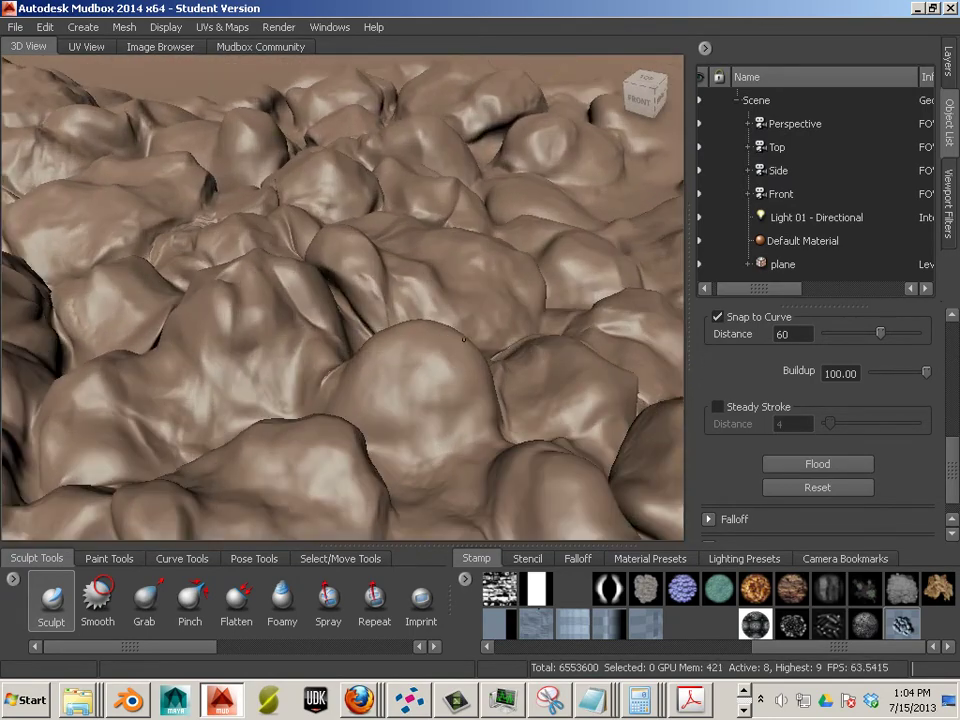
Add the super_rocks_4096_vdm TIF from the Desktop as a new stencil and activate it over the plane
{"action": "mouse_move", "coordinate": [463, 340]}
{"action": "left_mouse_down", "text": "alt"}
{"action": "mouse_move", "coordinate": [377, 326]}
{"action": "mouse_move", "coordinate": [543, 345]}
{"action": "mouse_move", "coordinate": [649, 324]}
{"action": "mouse_move", "coordinate": [561, 328]}
{"action": "mouse_move", "coordinate": [447, 281]}
{"action": "mouse_move", "coordinate": [350, 310]}
{"action": "mouse_move", "coordinate": [266, 319]}
{"action": "left_mouse_up", "text": "alt"}
{"action": "right_click_drag", "start_coordinate": [266, 319], "coordinate": [394, 295], "text": "alt"}
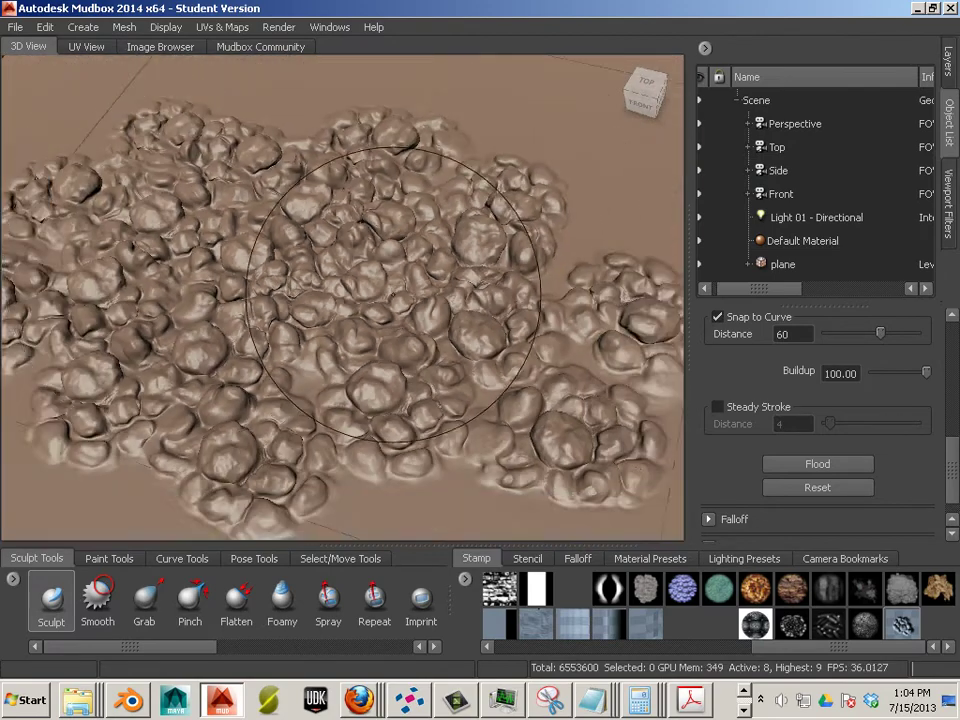
{"action": "mouse_move", "coordinate": [394, 295]}
{"action": "left_mouse_down", "text": "alt"}
{"action": "mouse_move", "coordinate": [440, 332]}
{"action": "mouse_move", "coordinate": [488, 336]}
{"action": "mouse_move", "coordinate": [505, 322]}
{"action": "left_mouse_up", "text": "alt"}
{"action": "middle_click_drag", "start_coordinate": [505, 322], "coordinate": [326, 279], "text": "alt"}
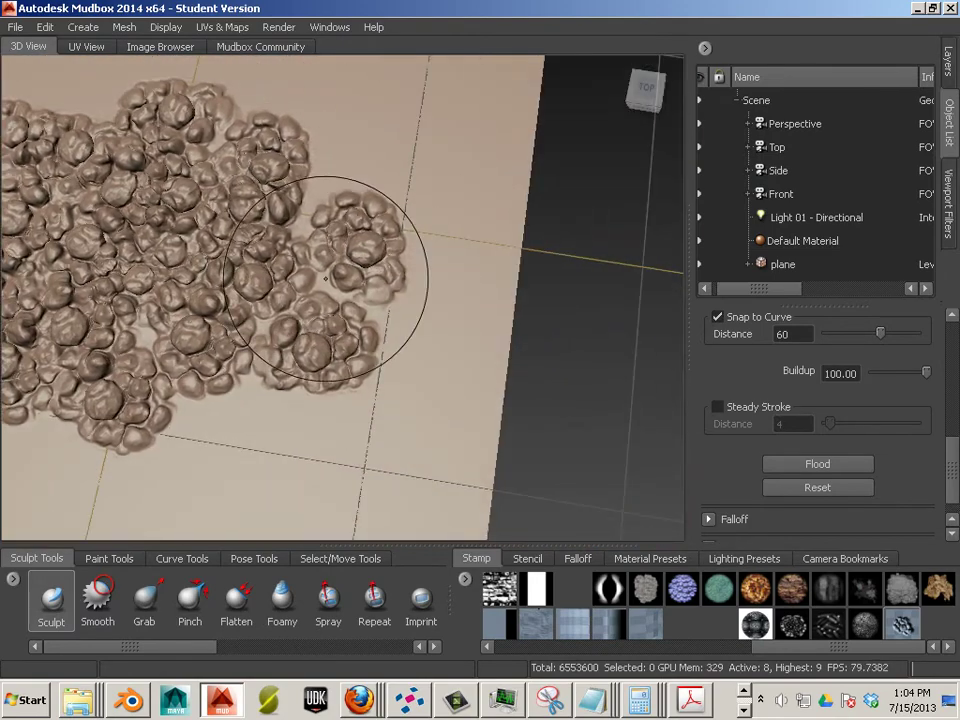
{"action": "left_click", "coordinate": [523, 561]}
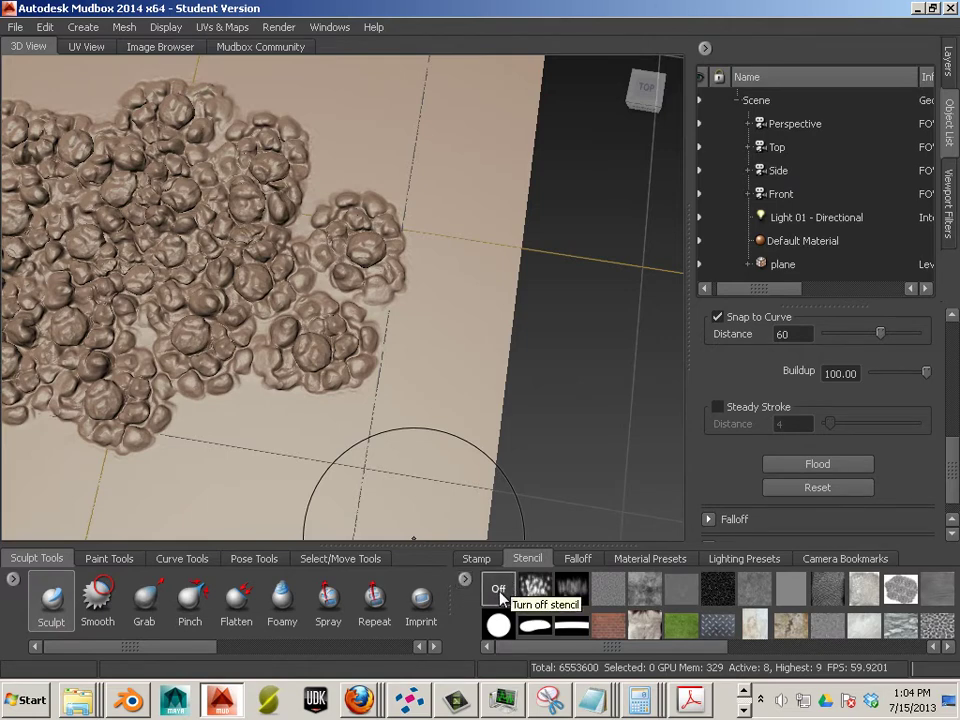
{"action": "right_click", "coordinate": [500, 592]}
{"action": "left_click", "coordinate": [514, 583]}
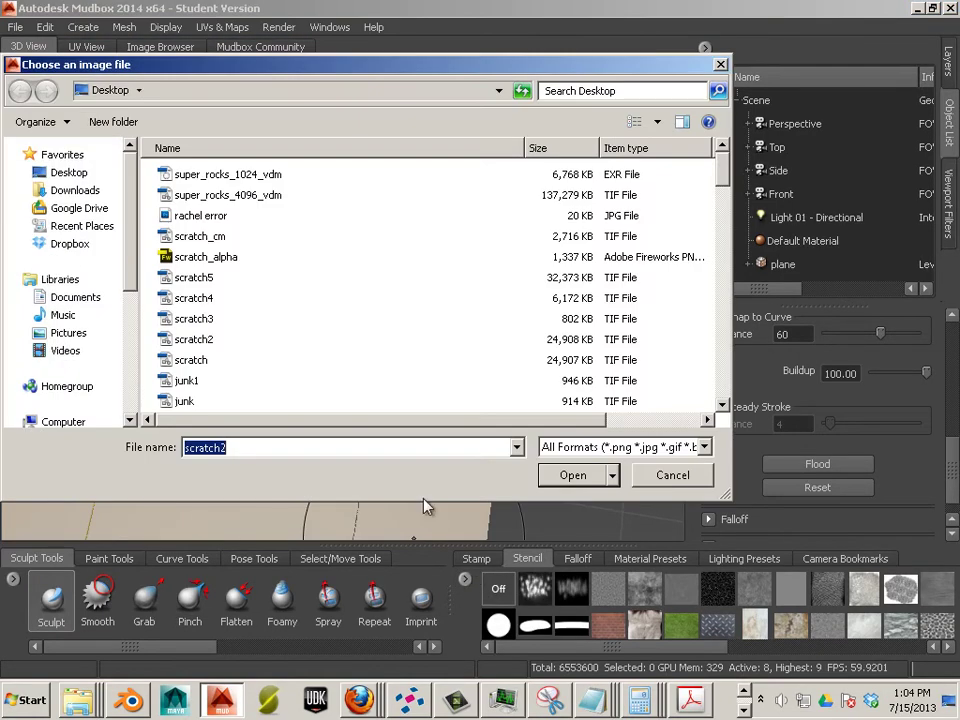
{"action": "double_click", "coordinate": [246, 196]}
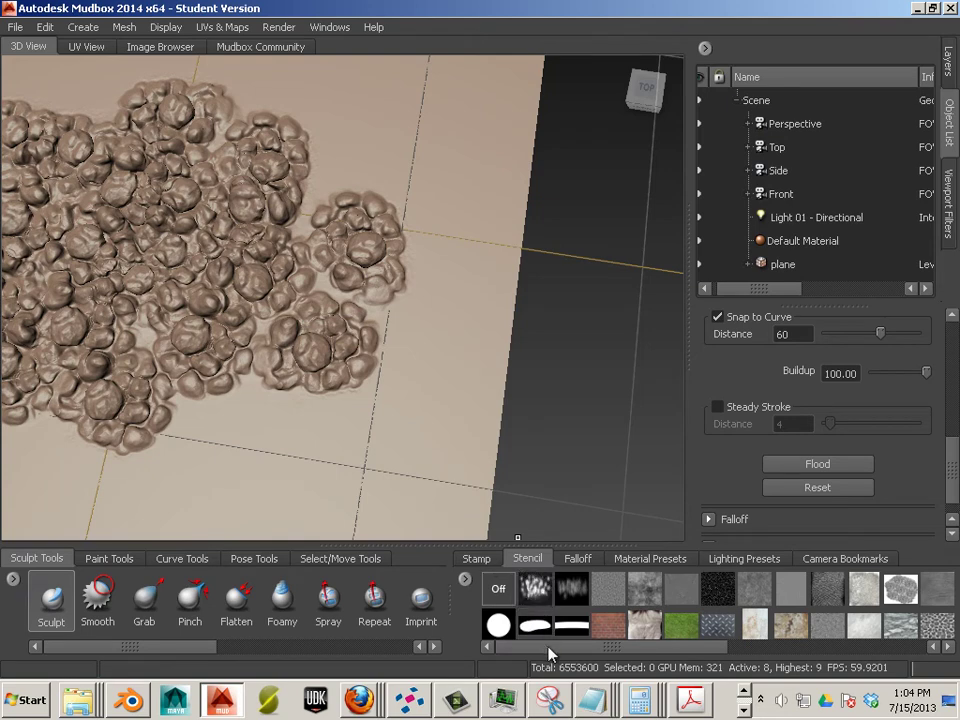
{"action": "left_click_drag", "start_coordinate": [549, 646], "coordinate": [857, 647]}
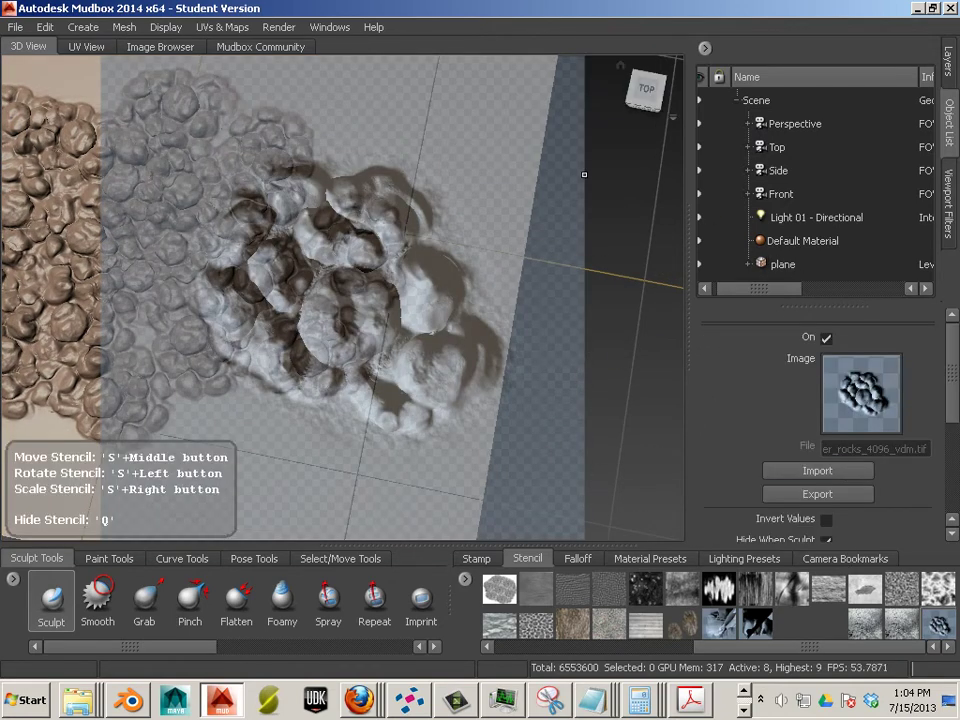
Sculpt a cluster of large rocks through the stencil on the bare corner area of the plane beside the small rocks
{"action": "middle_click_drag", "start_coordinate": [530, 212], "coordinate": [559, 359], "text": "alt"}
{"action": "left_click_drag", "start_coordinate": [558, 359], "coordinate": [667, 377], "text": "alt"}
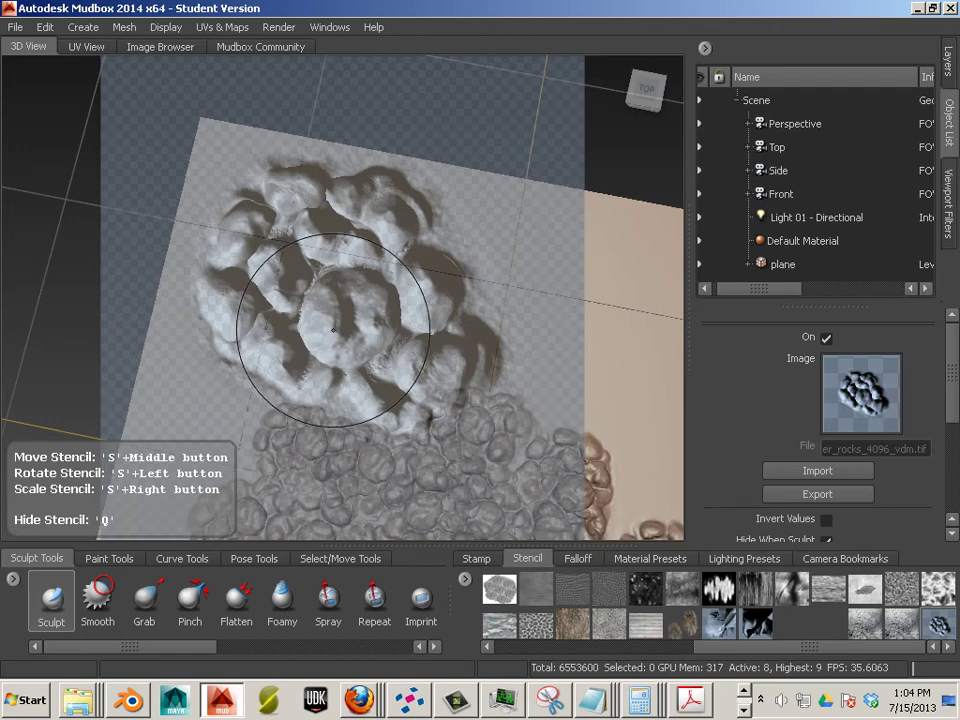
{"action": "key", "text": "q"}
{"action": "left_click_drag", "start_coordinate": [386, 371], "coordinate": [400, 286]}
{"action": "left_click_drag", "start_coordinate": [474, 331], "coordinate": [477, 368]}
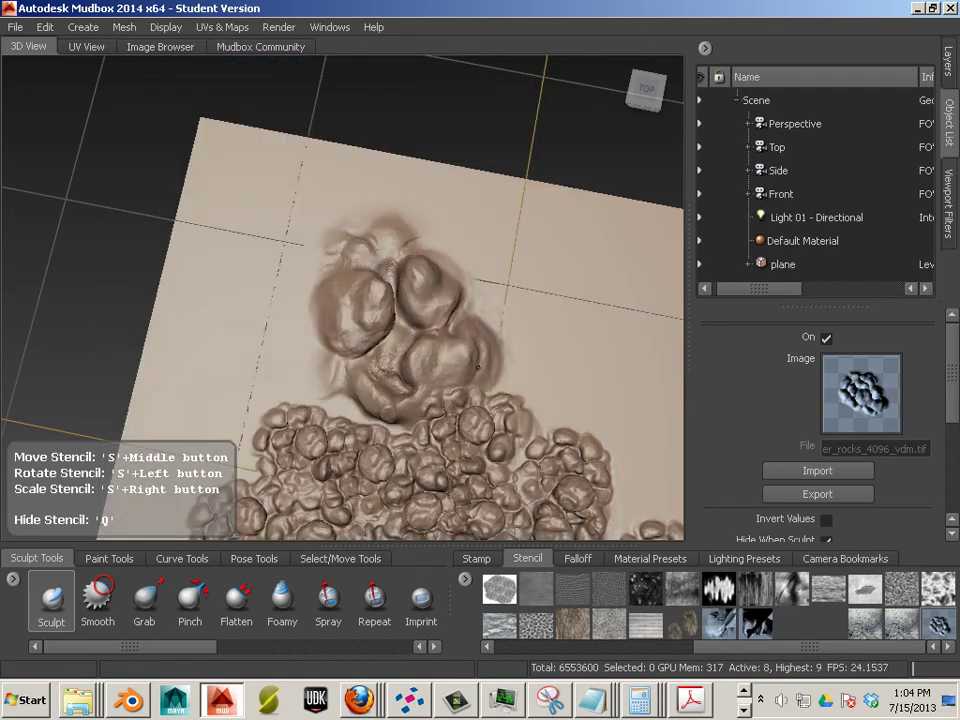
{"action": "left_click_drag", "start_coordinate": [410, 394], "coordinate": [398, 396]}
{"action": "left_click_drag", "start_coordinate": [292, 391], "coordinate": [266, 354]}
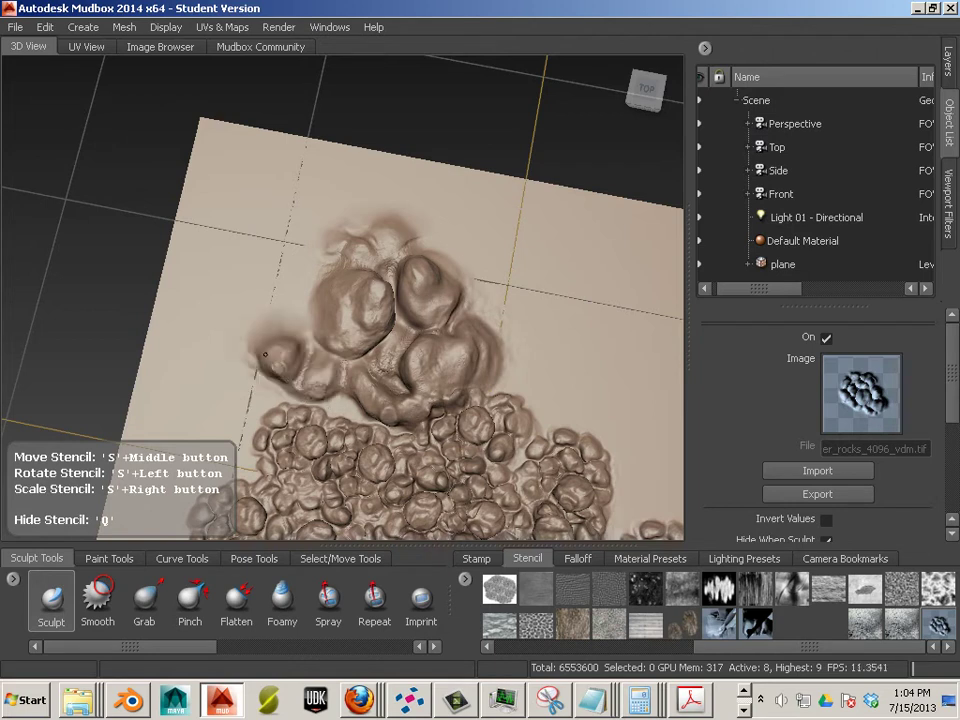
{"action": "left_click_drag", "start_coordinate": [257, 299], "coordinate": [273, 248]}
{"action": "mouse_move", "coordinate": [331, 222]}
{"action": "left_mouse_down"}
{"action": "mouse_move", "coordinate": [273, 166]}
{"action": "mouse_move", "coordinate": [448, 246]}
{"action": "left_mouse_up"}
{"action": "left_click_drag", "start_coordinate": [492, 322], "coordinate": [491, 358]}
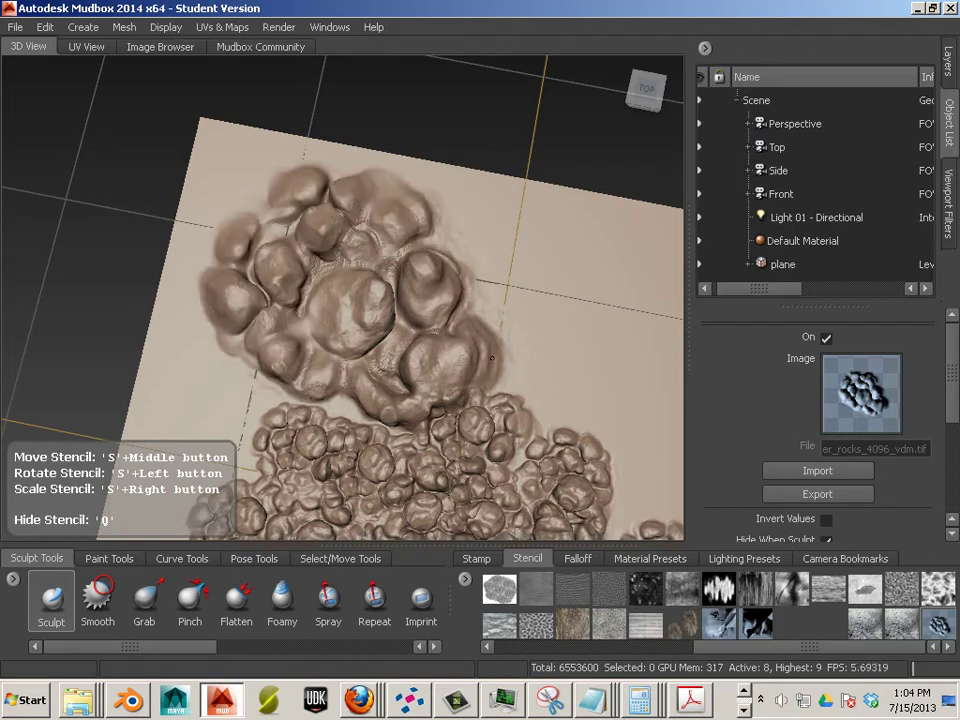
{"action": "mouse_move", "coordinate": [417, 408]}
{"action": "left_mouse_down"}
{"action": "mouse_move", "coordinate": [313, 413]}
{"action": "mouse_move", "coordinate": [238, 363]}
{"action": "mouse_move", "coordinate": [208, 280]}
{"action": "mouse_move", "coordinate": [256, 196]}
{"action": "mouse_move", "coordinate": [359, 176]}
{"action": "left_mouse_up"}
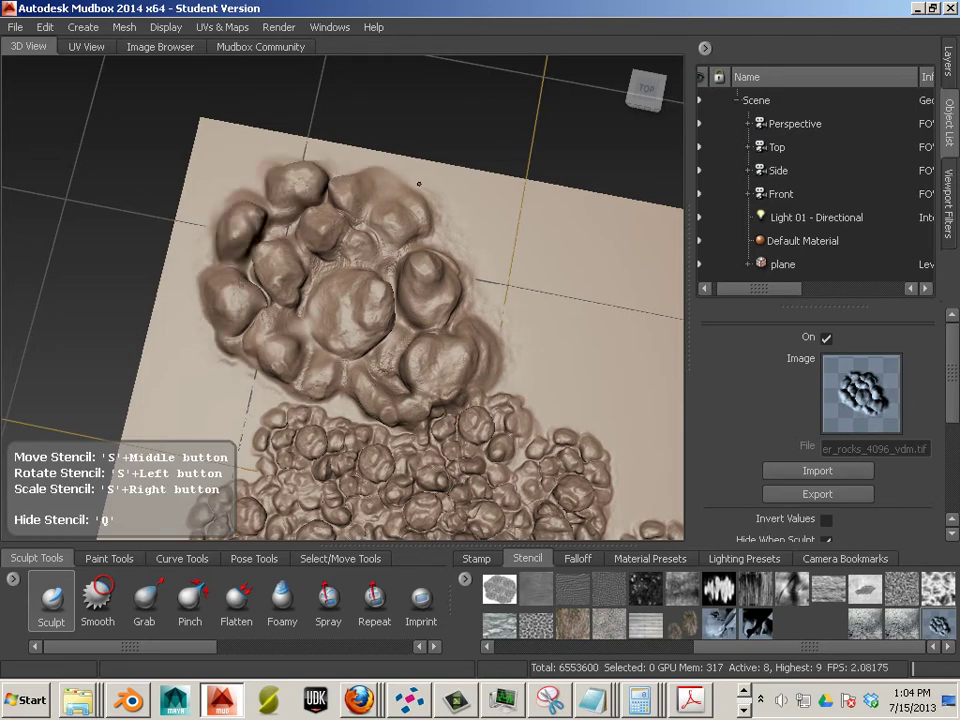
{"action": "left_click_drag", "start_coordinate": [419, 184], "coordinate": [447, 215]}
{"action": "mouse_move", "coordinate": [462, 278]}
{"action": "left_mouse_down"}
{"action": "mouse_move", "coordinate": [479, 330]}
{"action": "mouse_move", "coordinate": [418, 390]}
{"action": "left_mouse_up"}
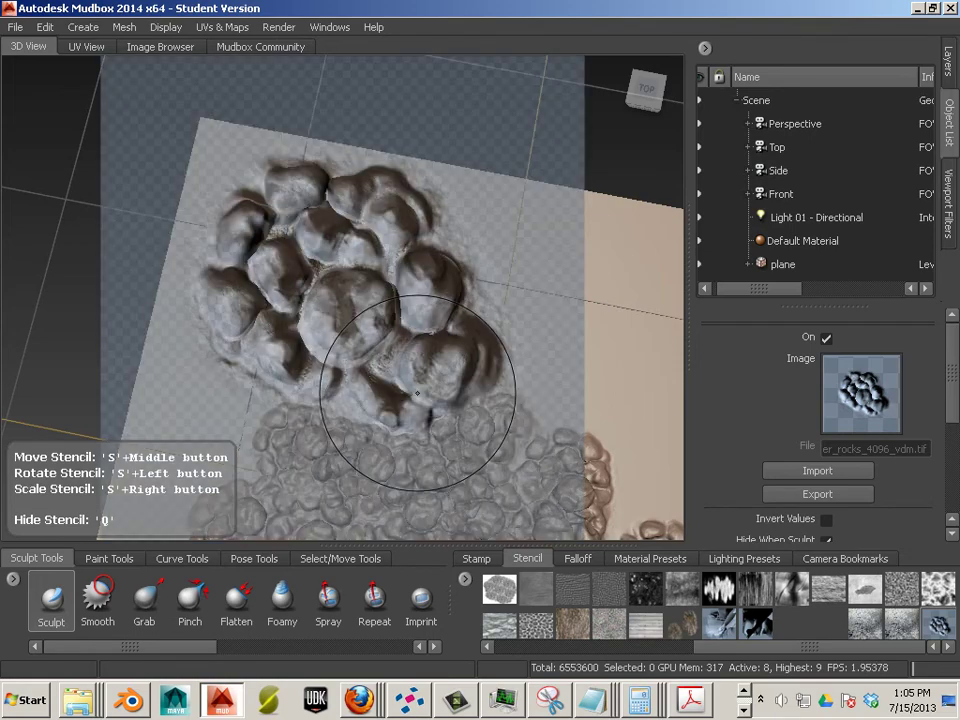
Sculpt more large rocks through the stencil, overlapping the first large cluster between the small rocks and the plane's edge
{"action": "mouse_move", "coordinate": [400, 386]}
{"action": "middle_mouse_down", "text": "alt"}
{"action": "mouse_move", "coordinate": [474, 346]}
{"action": "mouse_move", "coordinate": [476, 307]}
{"action": "middle_mouse_up", "text": "alt"}
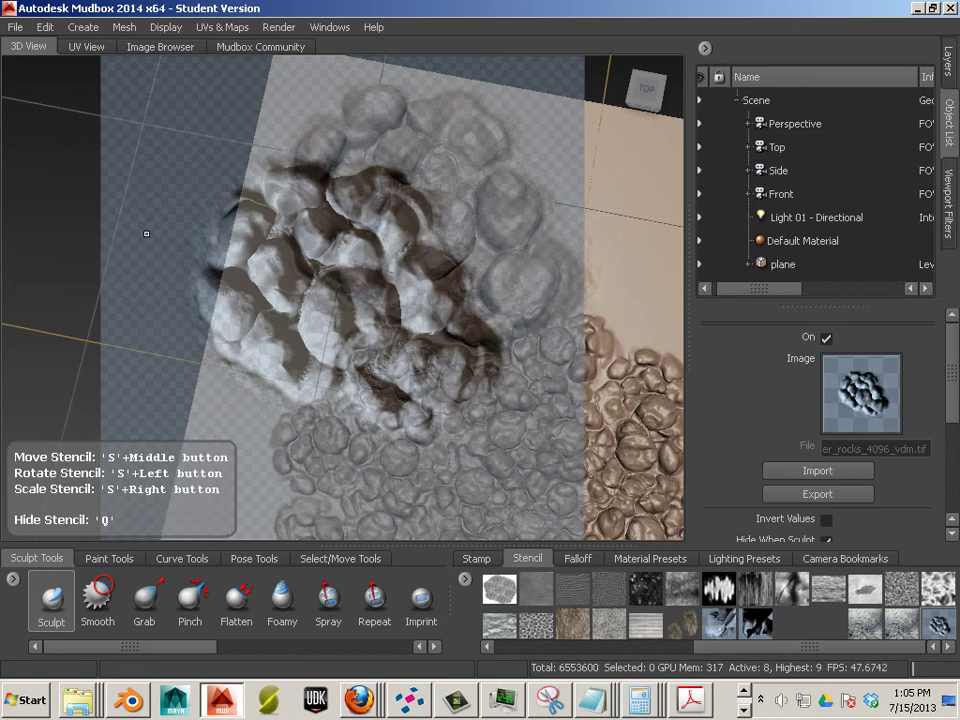
{"action": "key", "text": "q"}
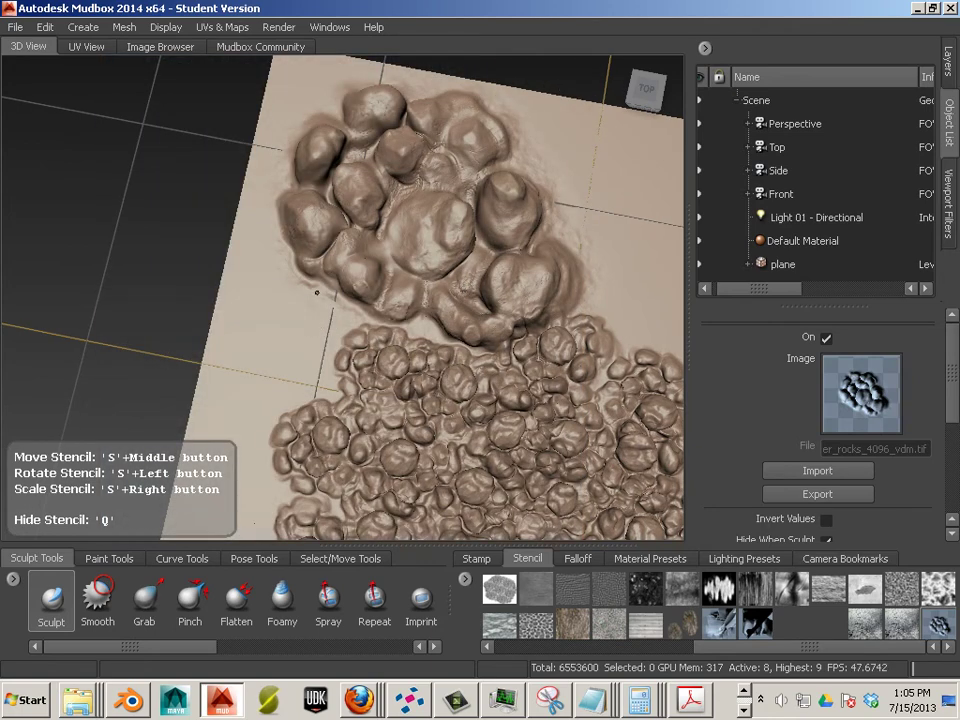
{"action": "left_click_drag", "start_coordinate": [317, 292], "coordinate": [361, 308]}
{"action": "left_click_drag", "start_coordinate": [316, 386], "coordinate": [304, 375]}
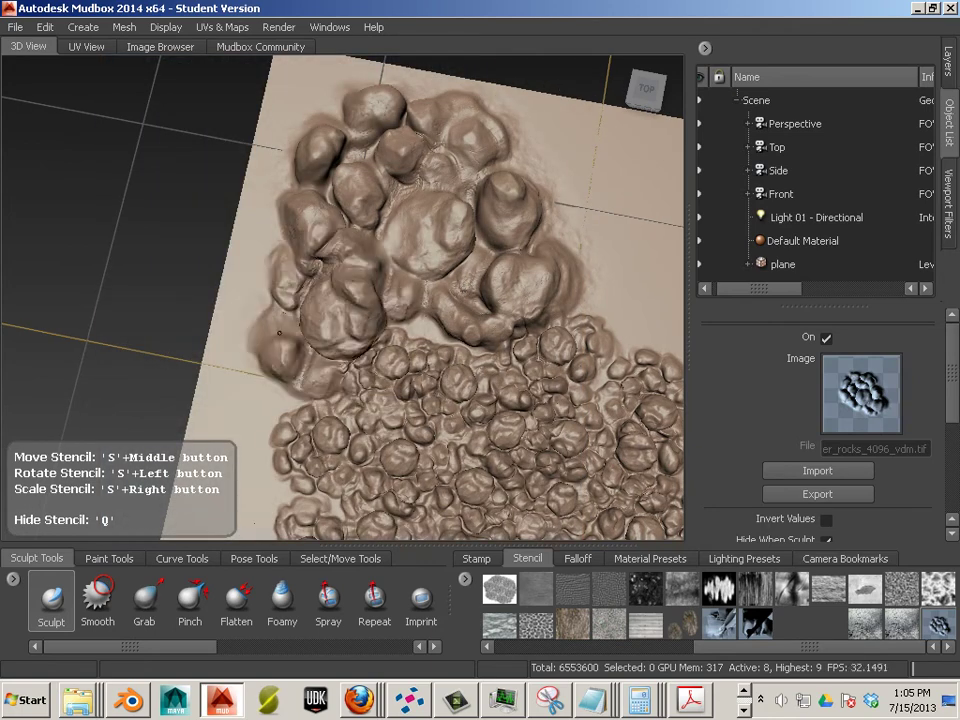
{"action": "key", "text": "q"}
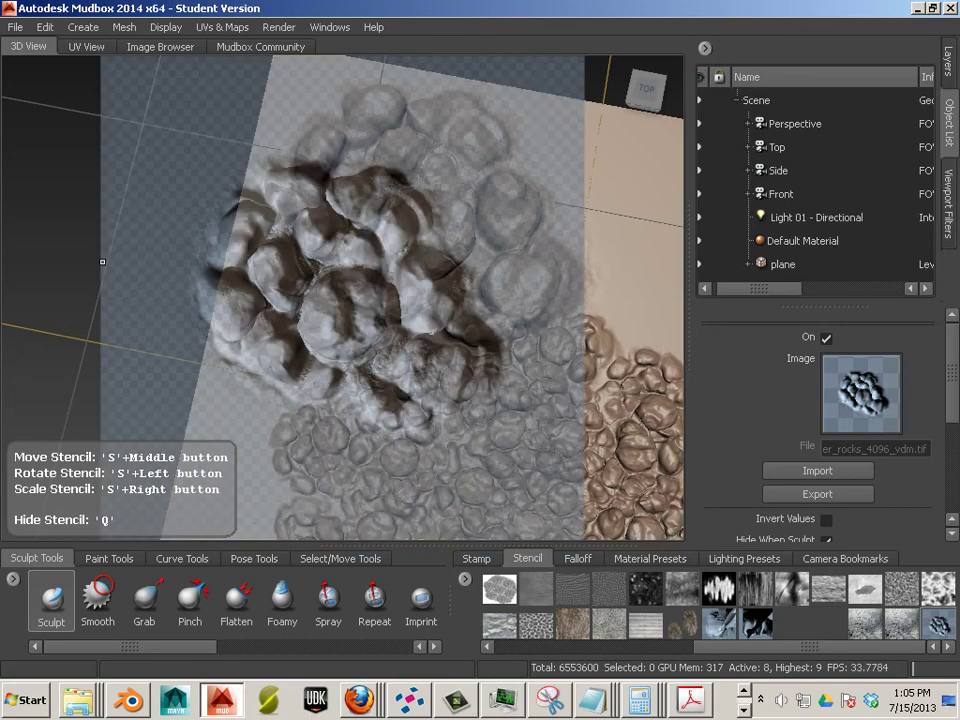
Turn the stencil off and inspect the large sculpted rocks up close from low angles
{"action": "middle_click_drag", "start_coordinate": [116, 266], "coordinate": [157, 301]}
{"action": "key", "text": "q"}
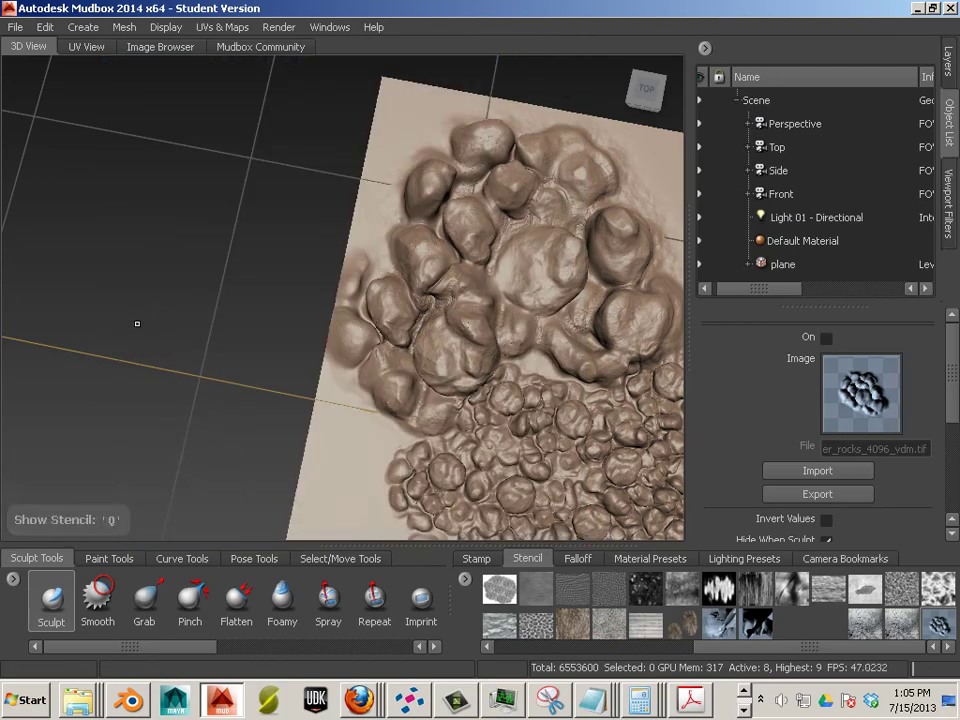
{"action": "left_click_drag", "start_coordinate": [137, 324], "coordinate": [167, 336], "text": "alt"}
{"action": "right_click_drag", "start_coordinate": [167, 336], "coordinate": [353, 411], "text": "alt"}
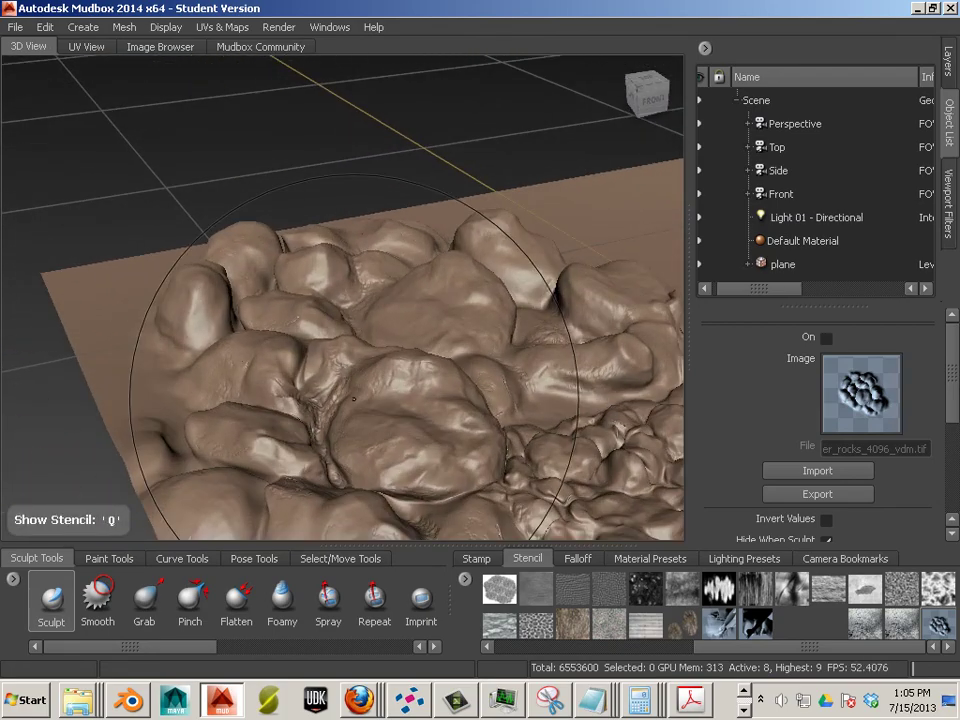
{"action": "mouse_move", "coordinate": [353, 411]}
{"action": "left_mouse_down", "text": "alt"}
{"action": "mouse_move", "coordinate": [490, 430]}
{"action": "mouse_move", "coordinate": [372, 402]}
{"action": "mouse_move", "coordinate": [419, 409]}
{"action": "mouse_move", "coordinate": [376, 385]}
{"action": "left_mouse_up", "text": "alt"}
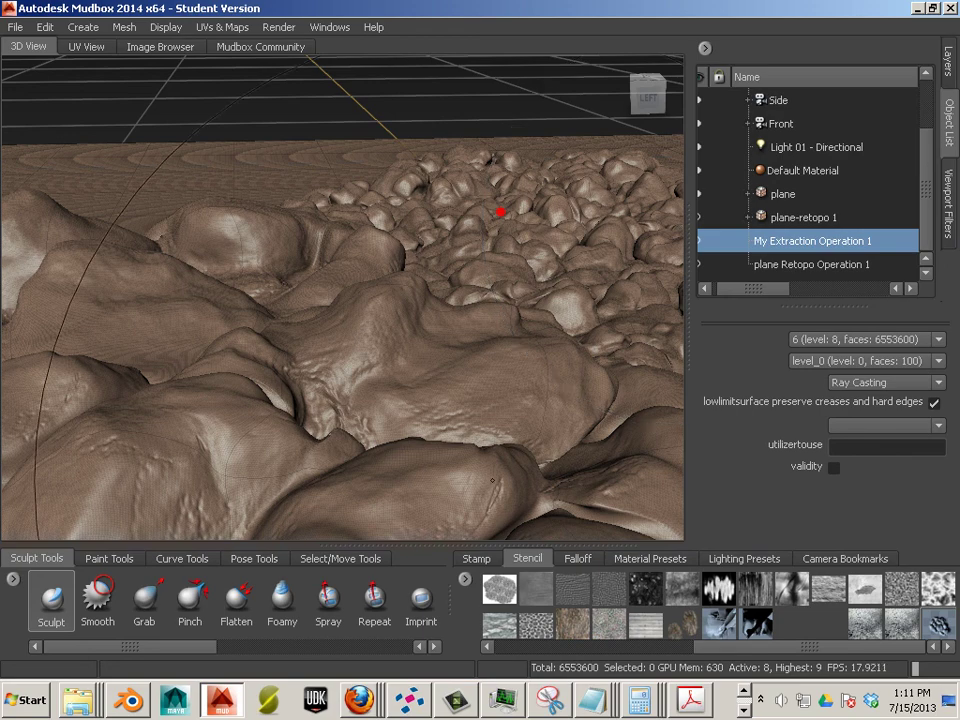
{"action": "left_click_drag", "start_coordinate": [390, 372], "coordinate": [311, 362], "text": "alt"}
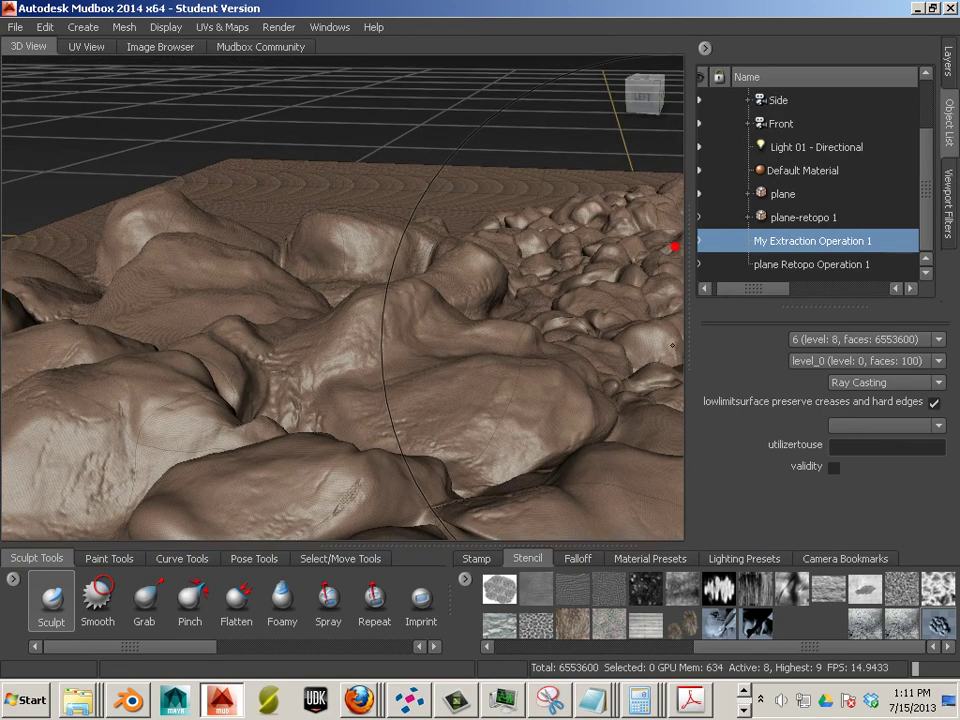